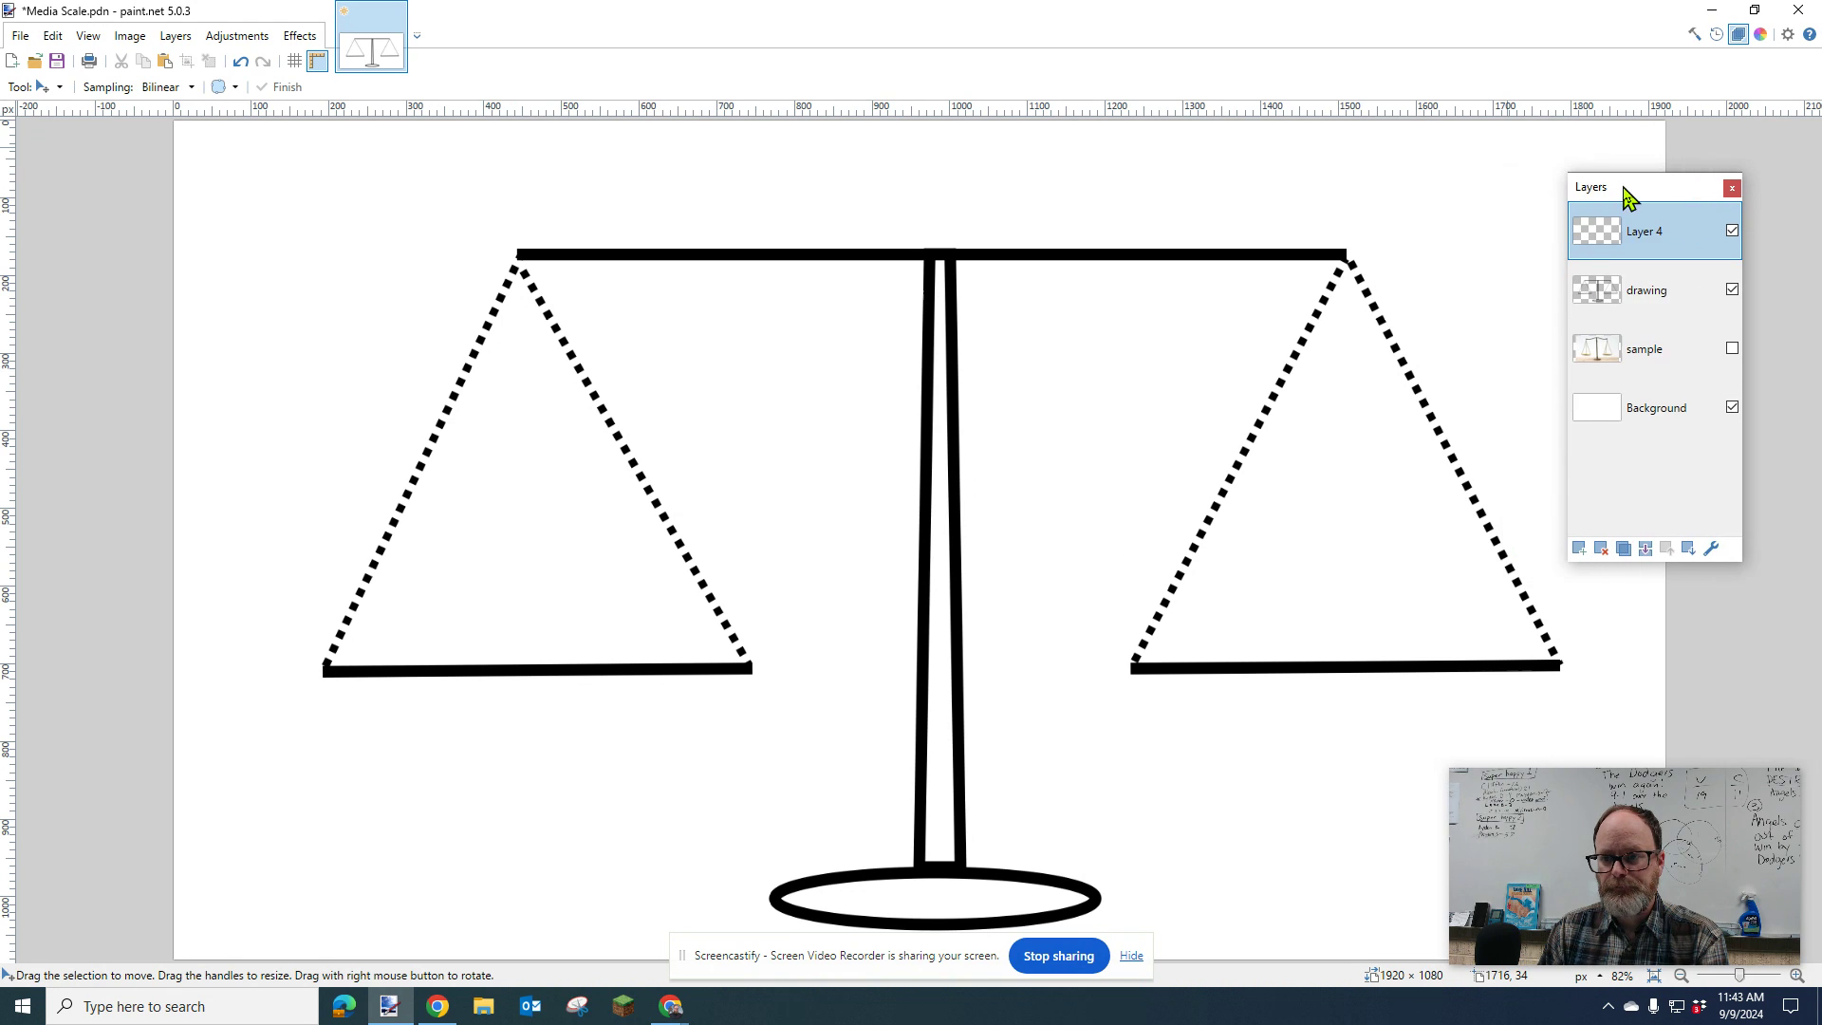
Delete the empty Layer 4 and add a new blank layer above the drawing layer.
click(1600, 537)
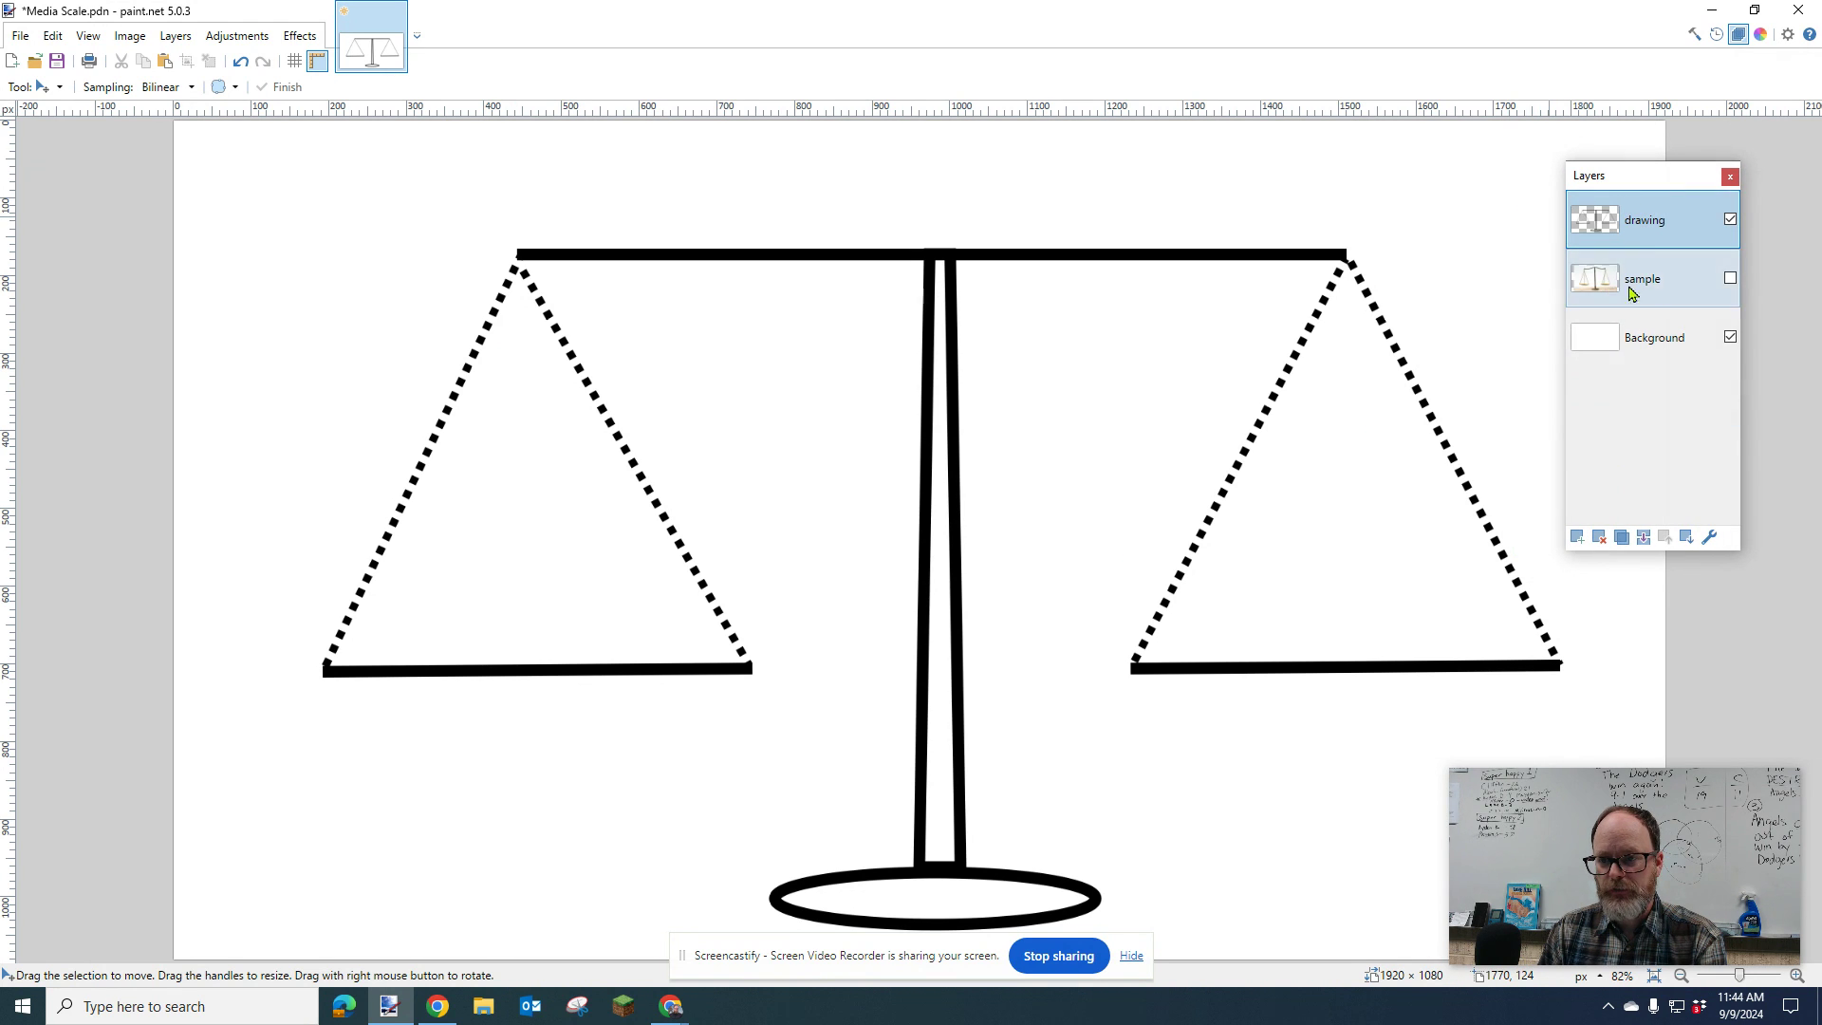
click(1576, 537)
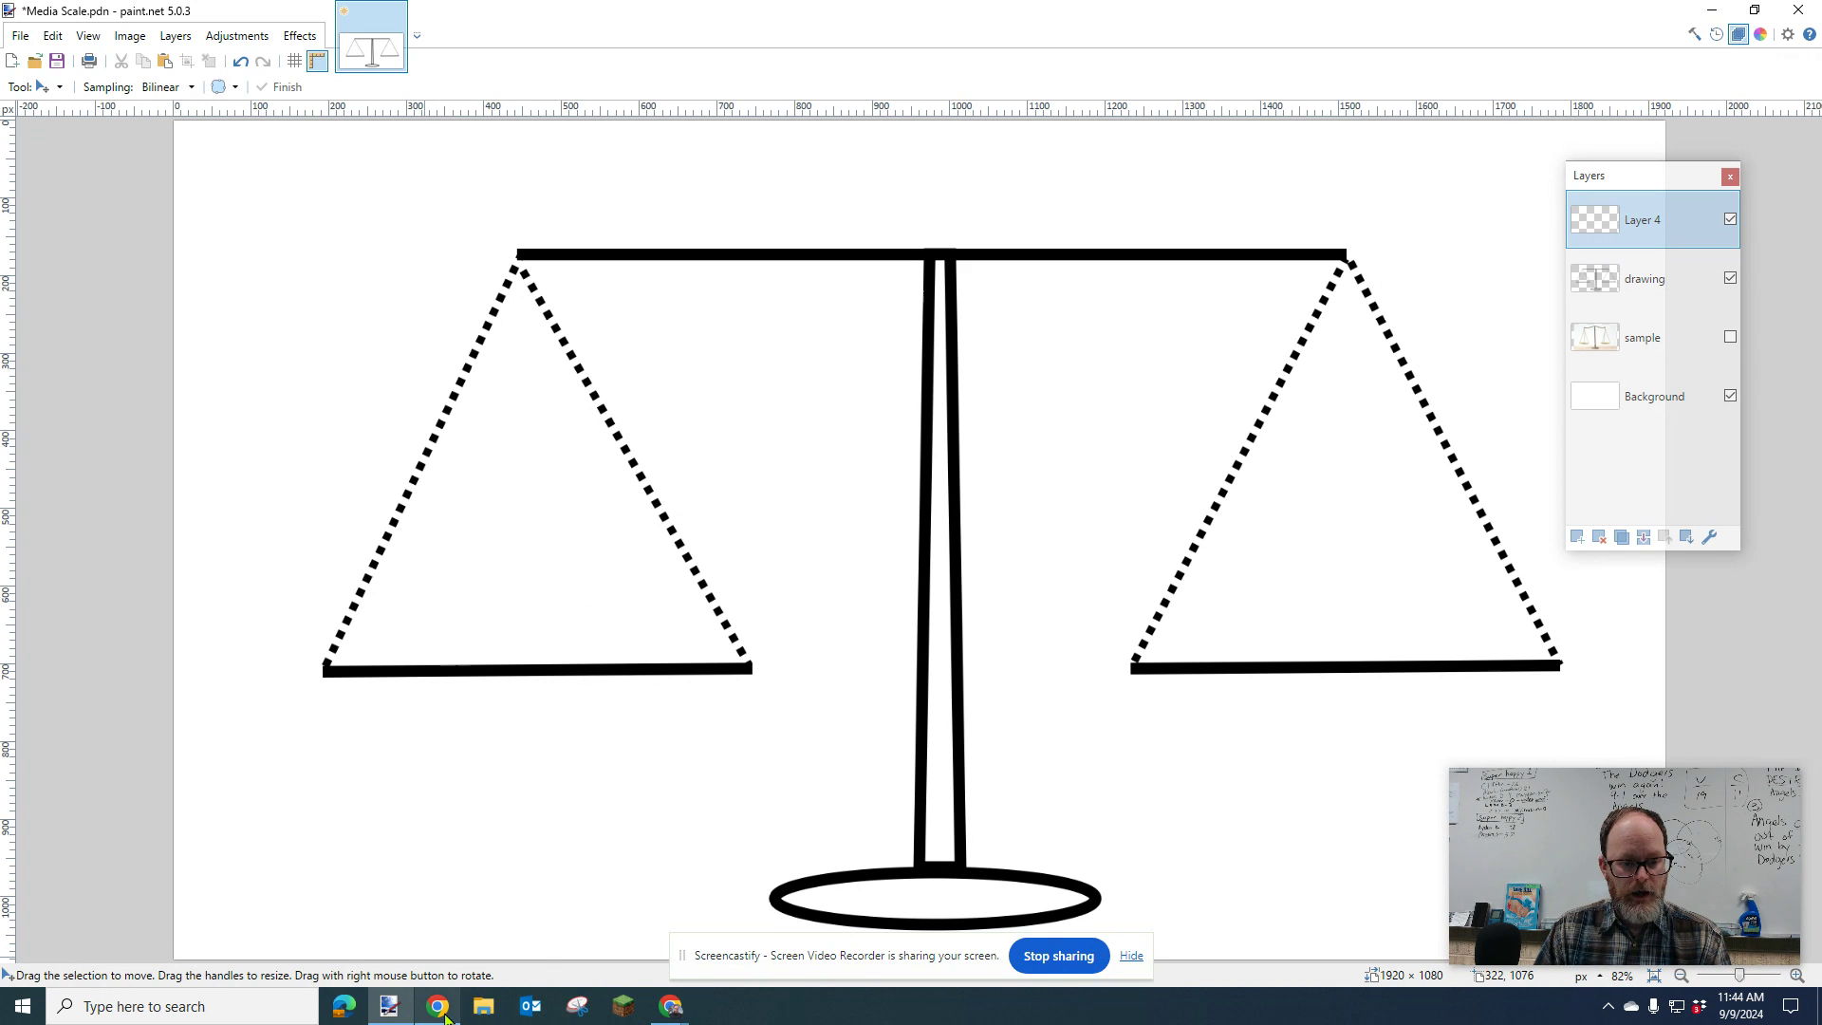
Switch to Chrome and search Google Images for "fortnite".
mouse_move(671, 1008)
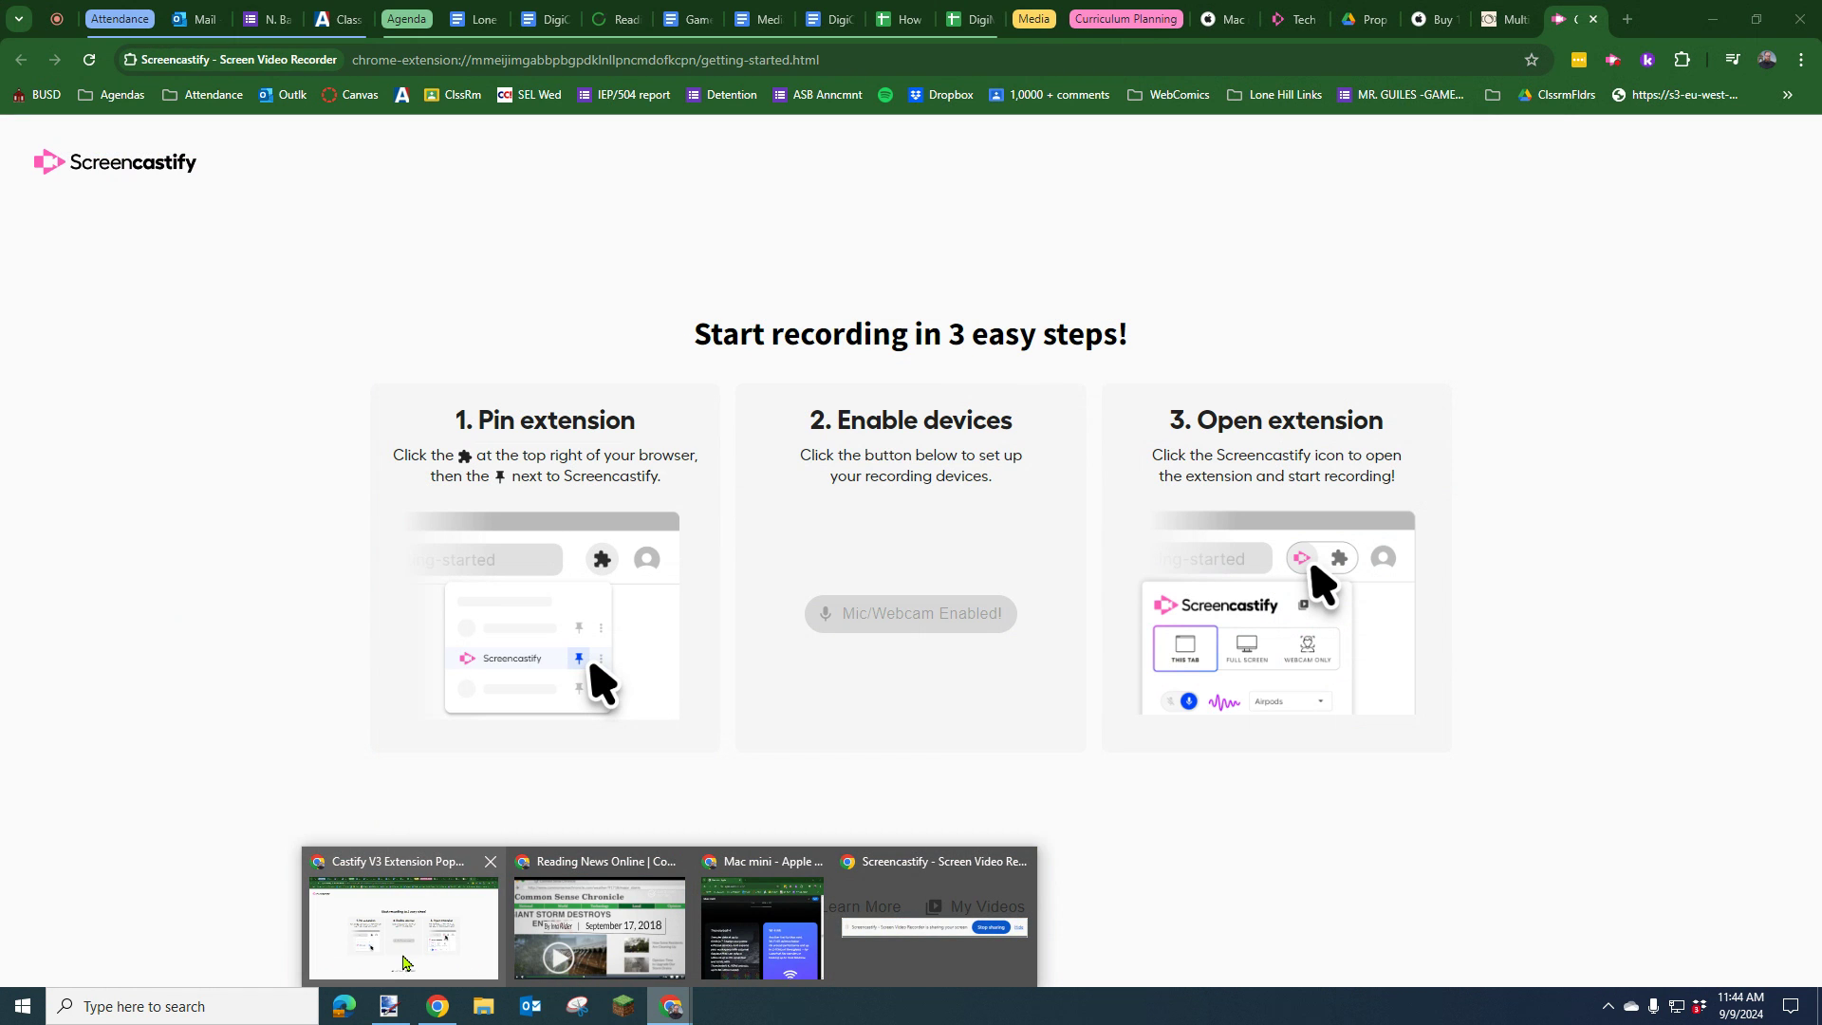
click(406, 963)
click(1341, 62)
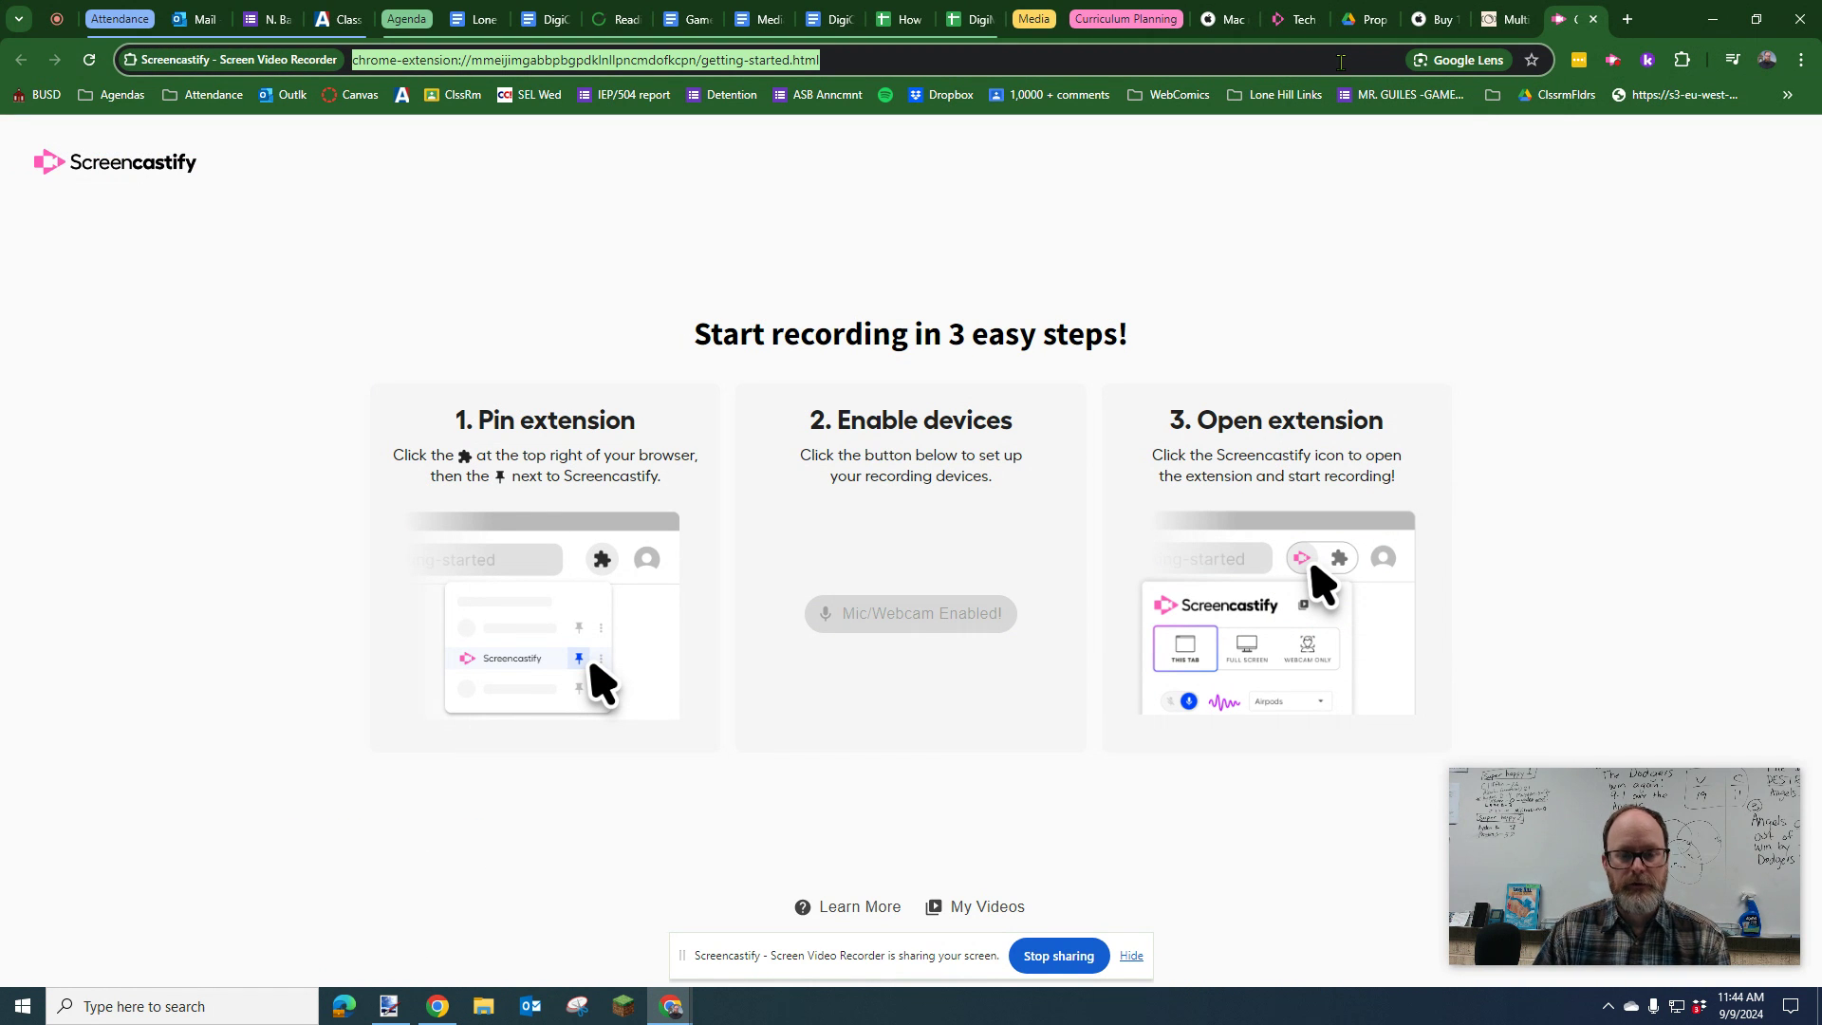
text(fortnite)
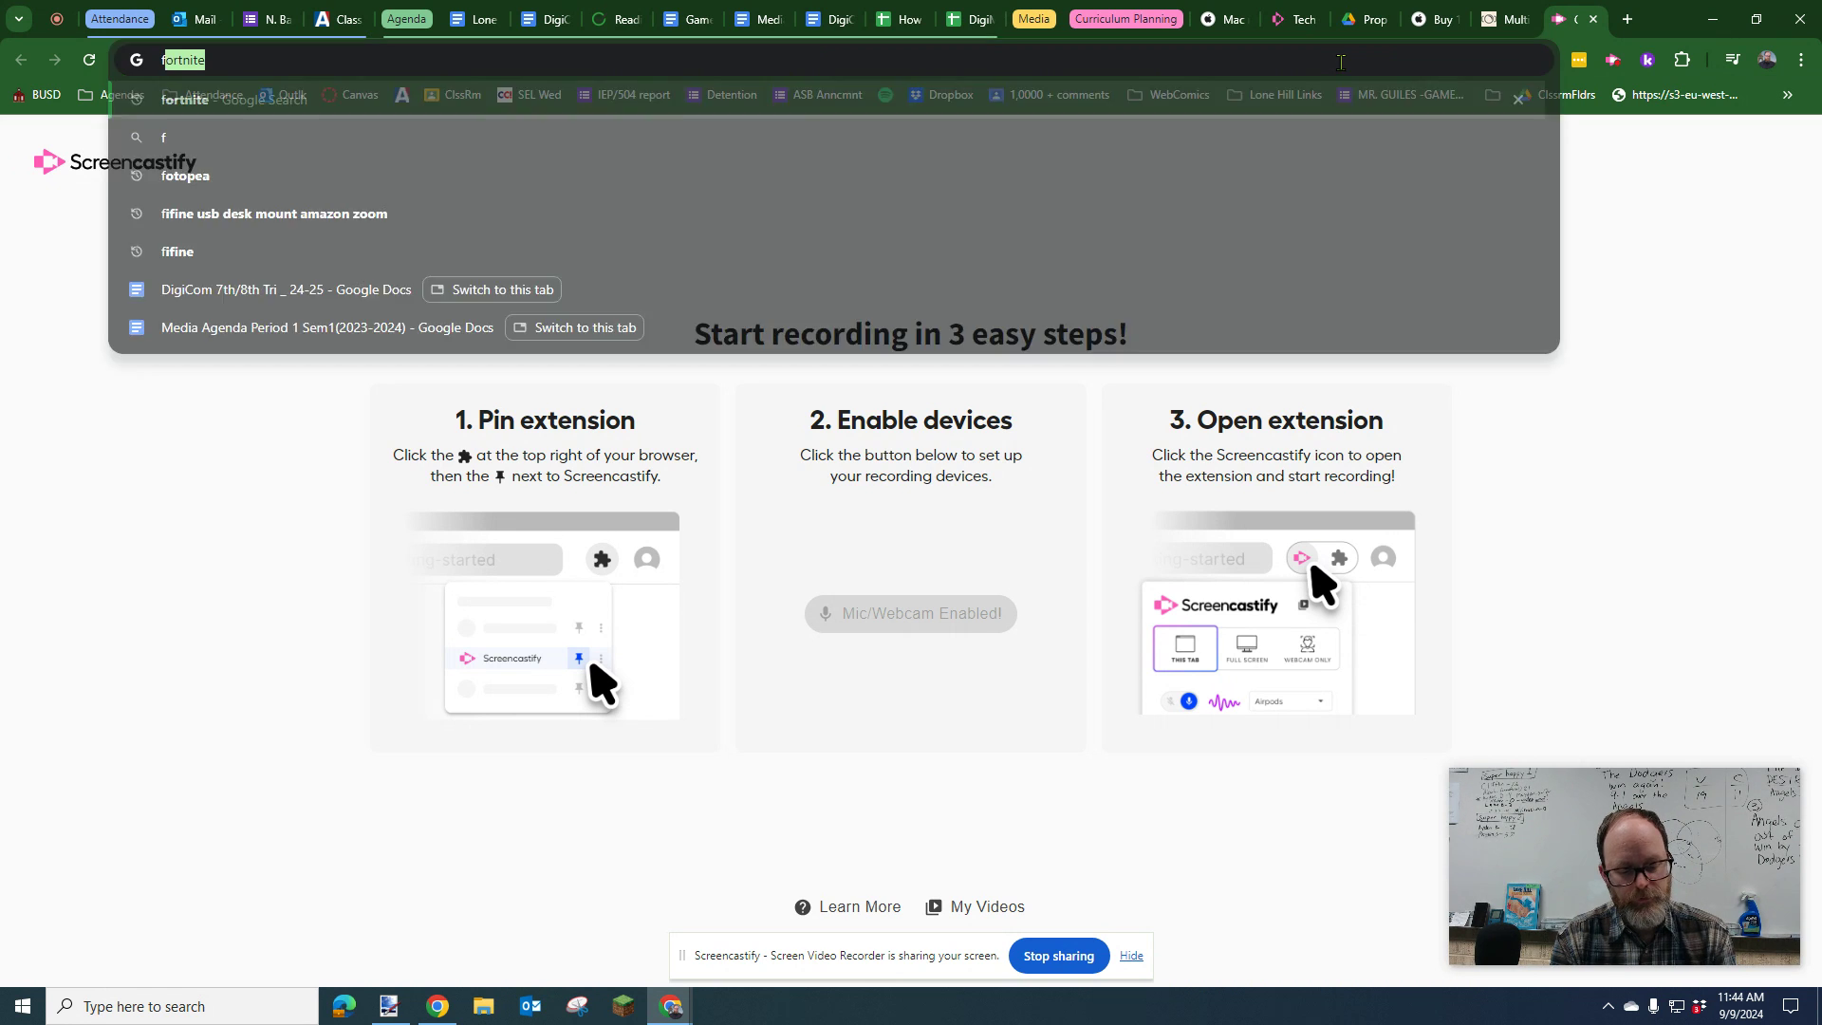
key(Return)
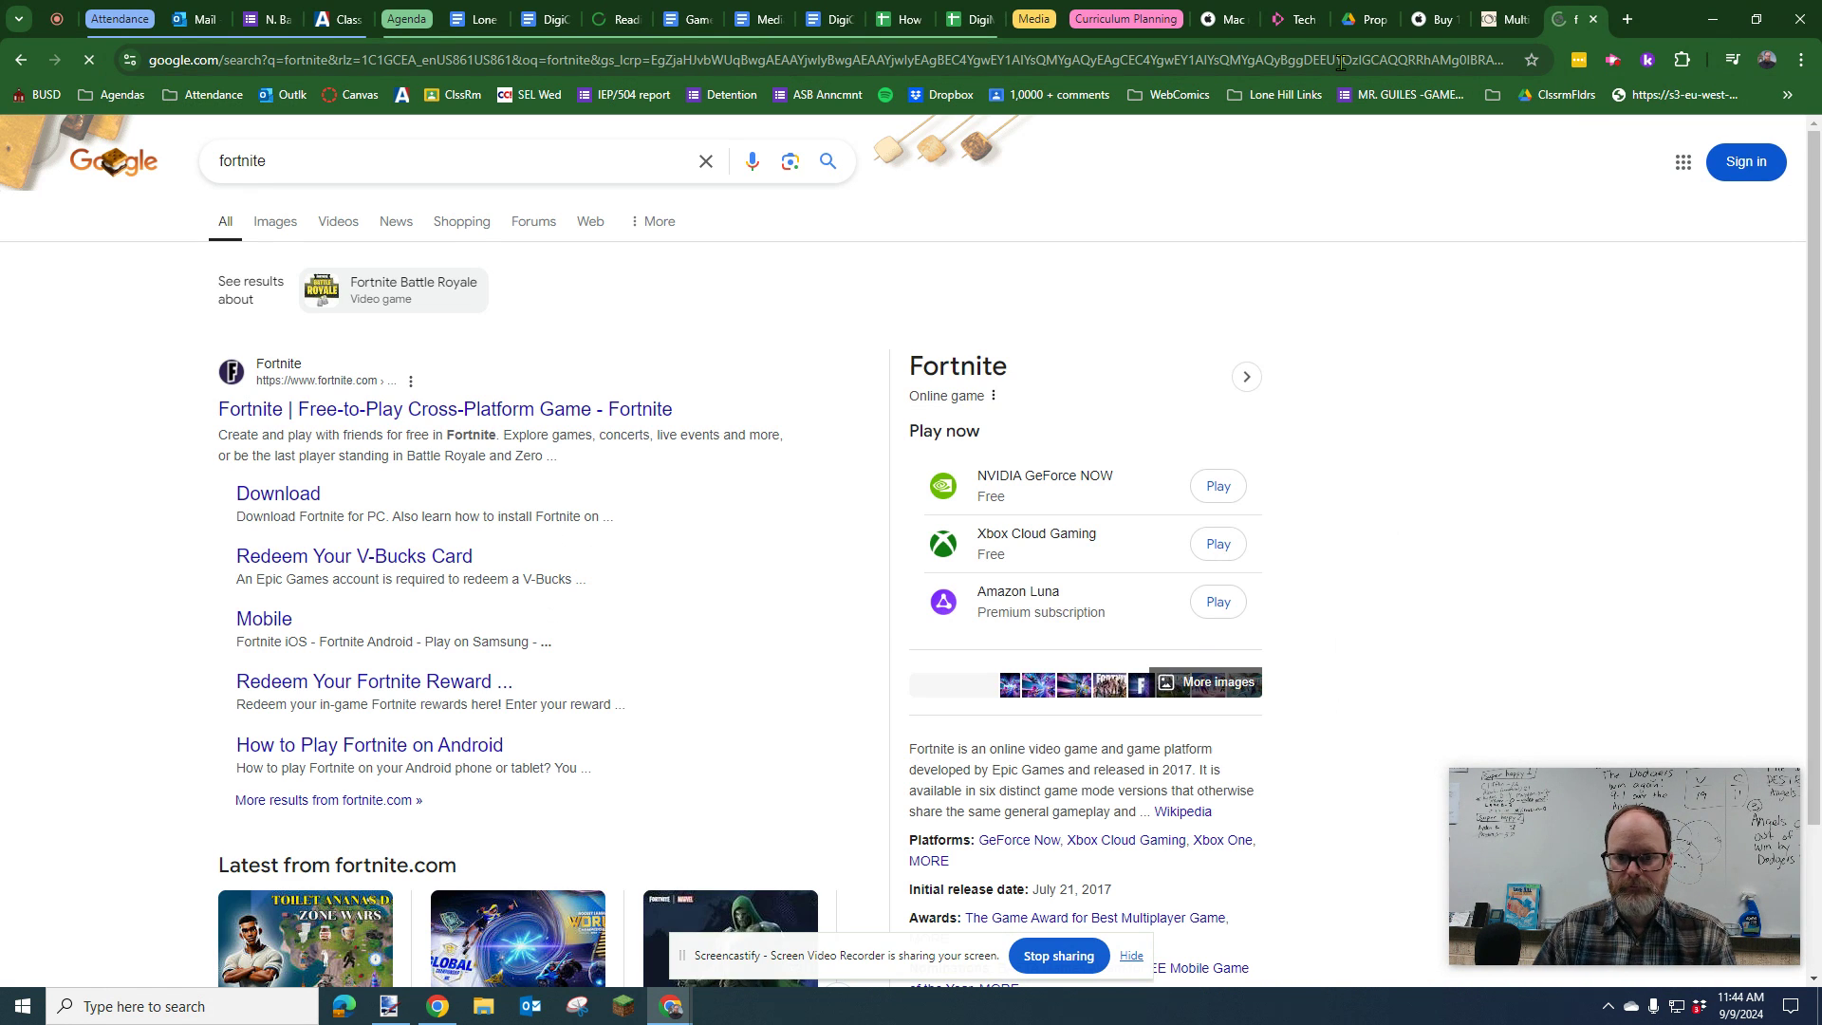
click(278, 224)
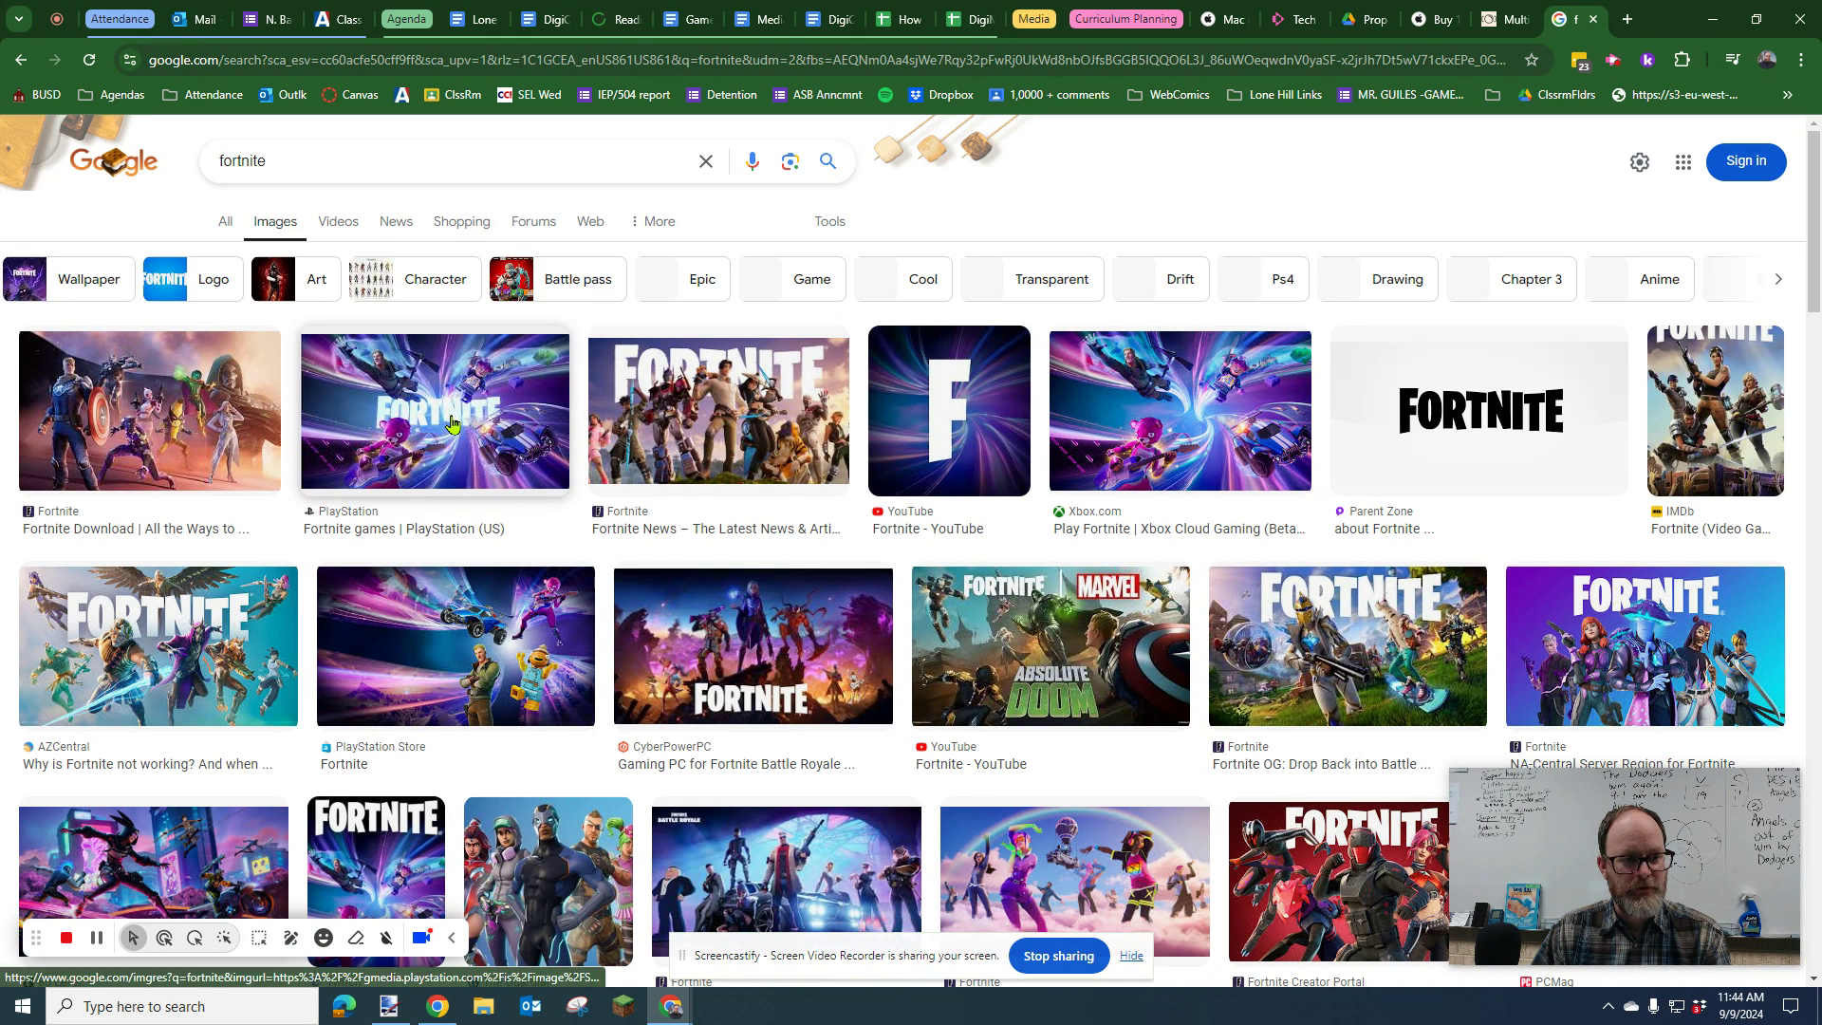
Open the PlayStation Fortnite image result and copy the picture to the clipboard.
click(567, 445)
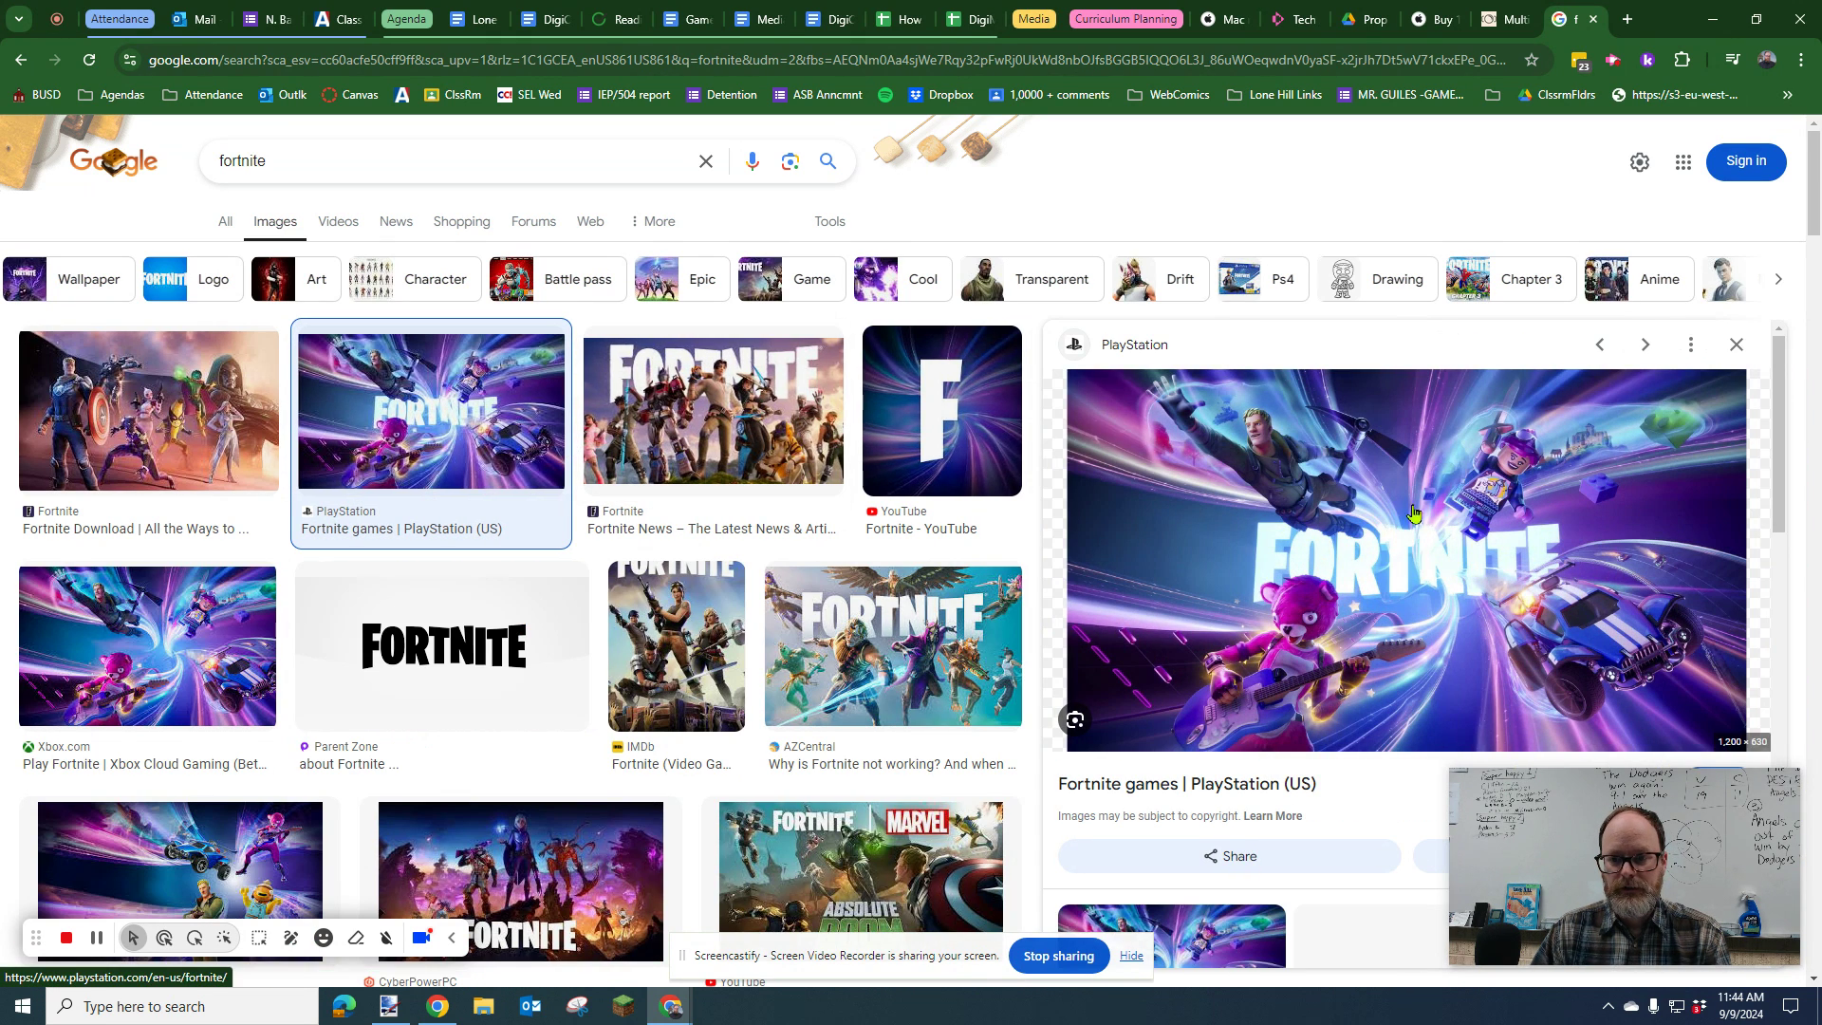
right_click(1329, 543)
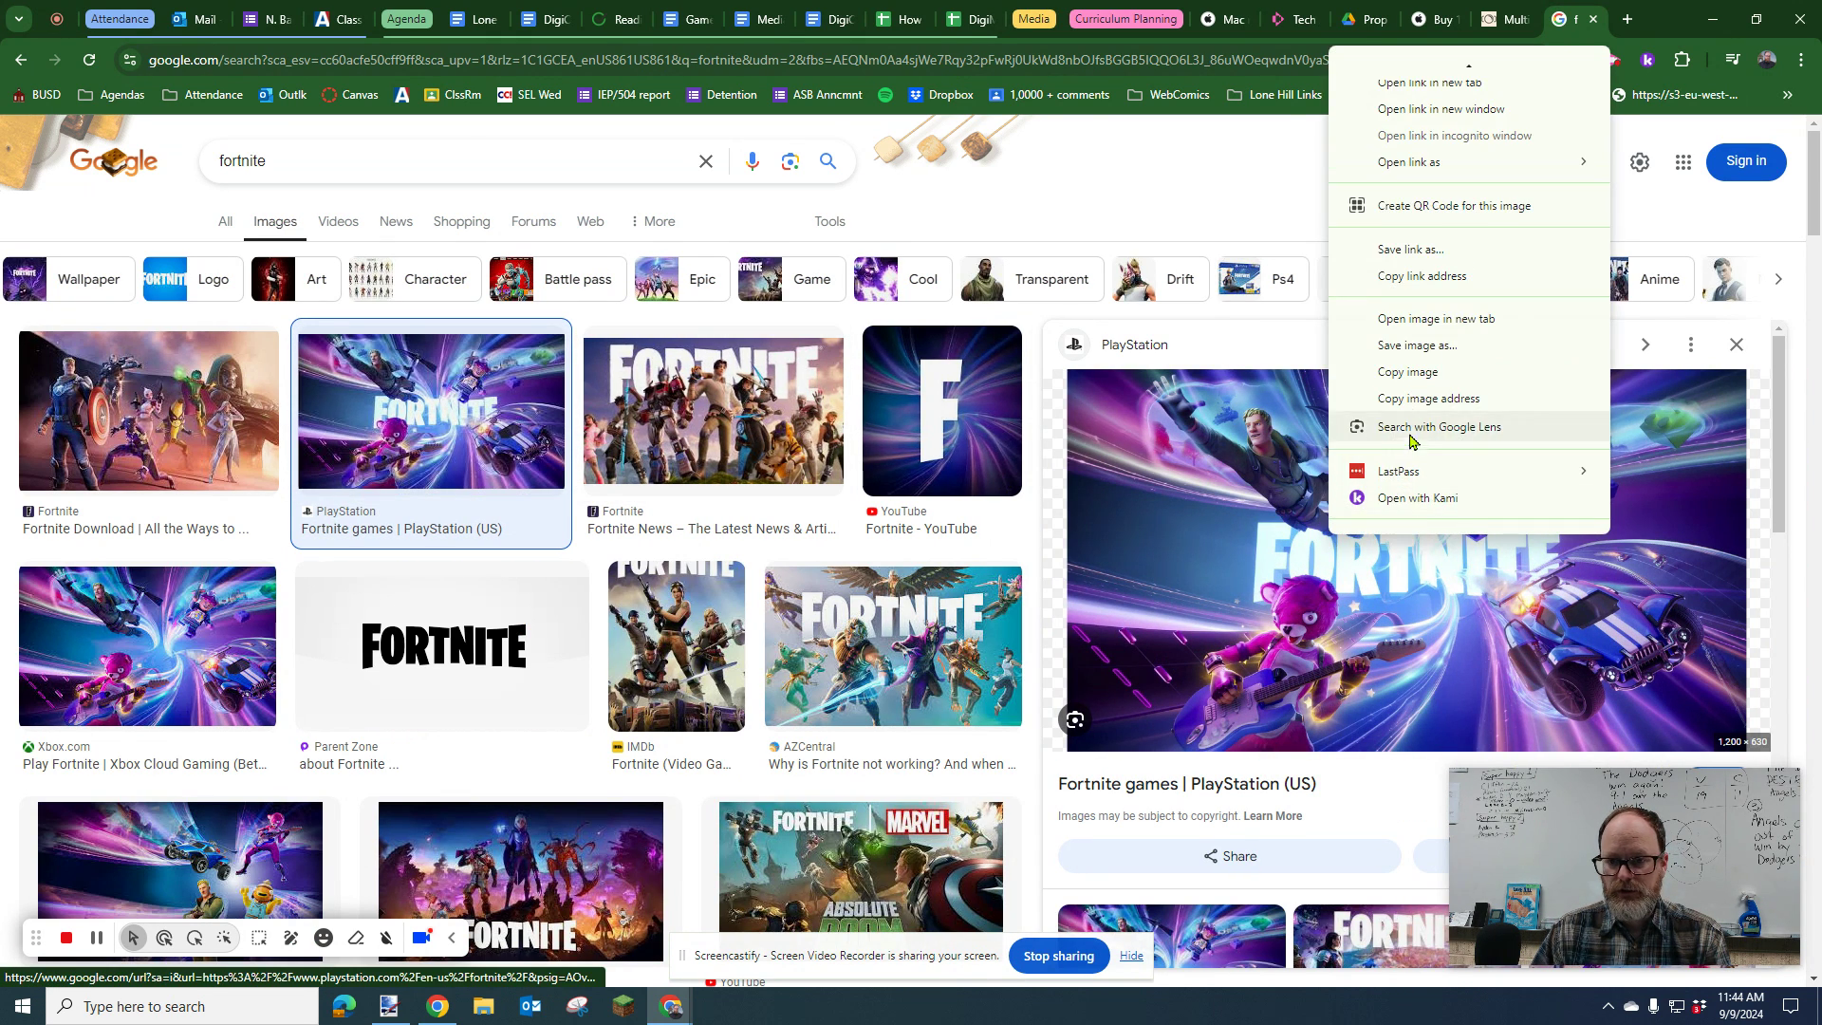
click(1411, 372)
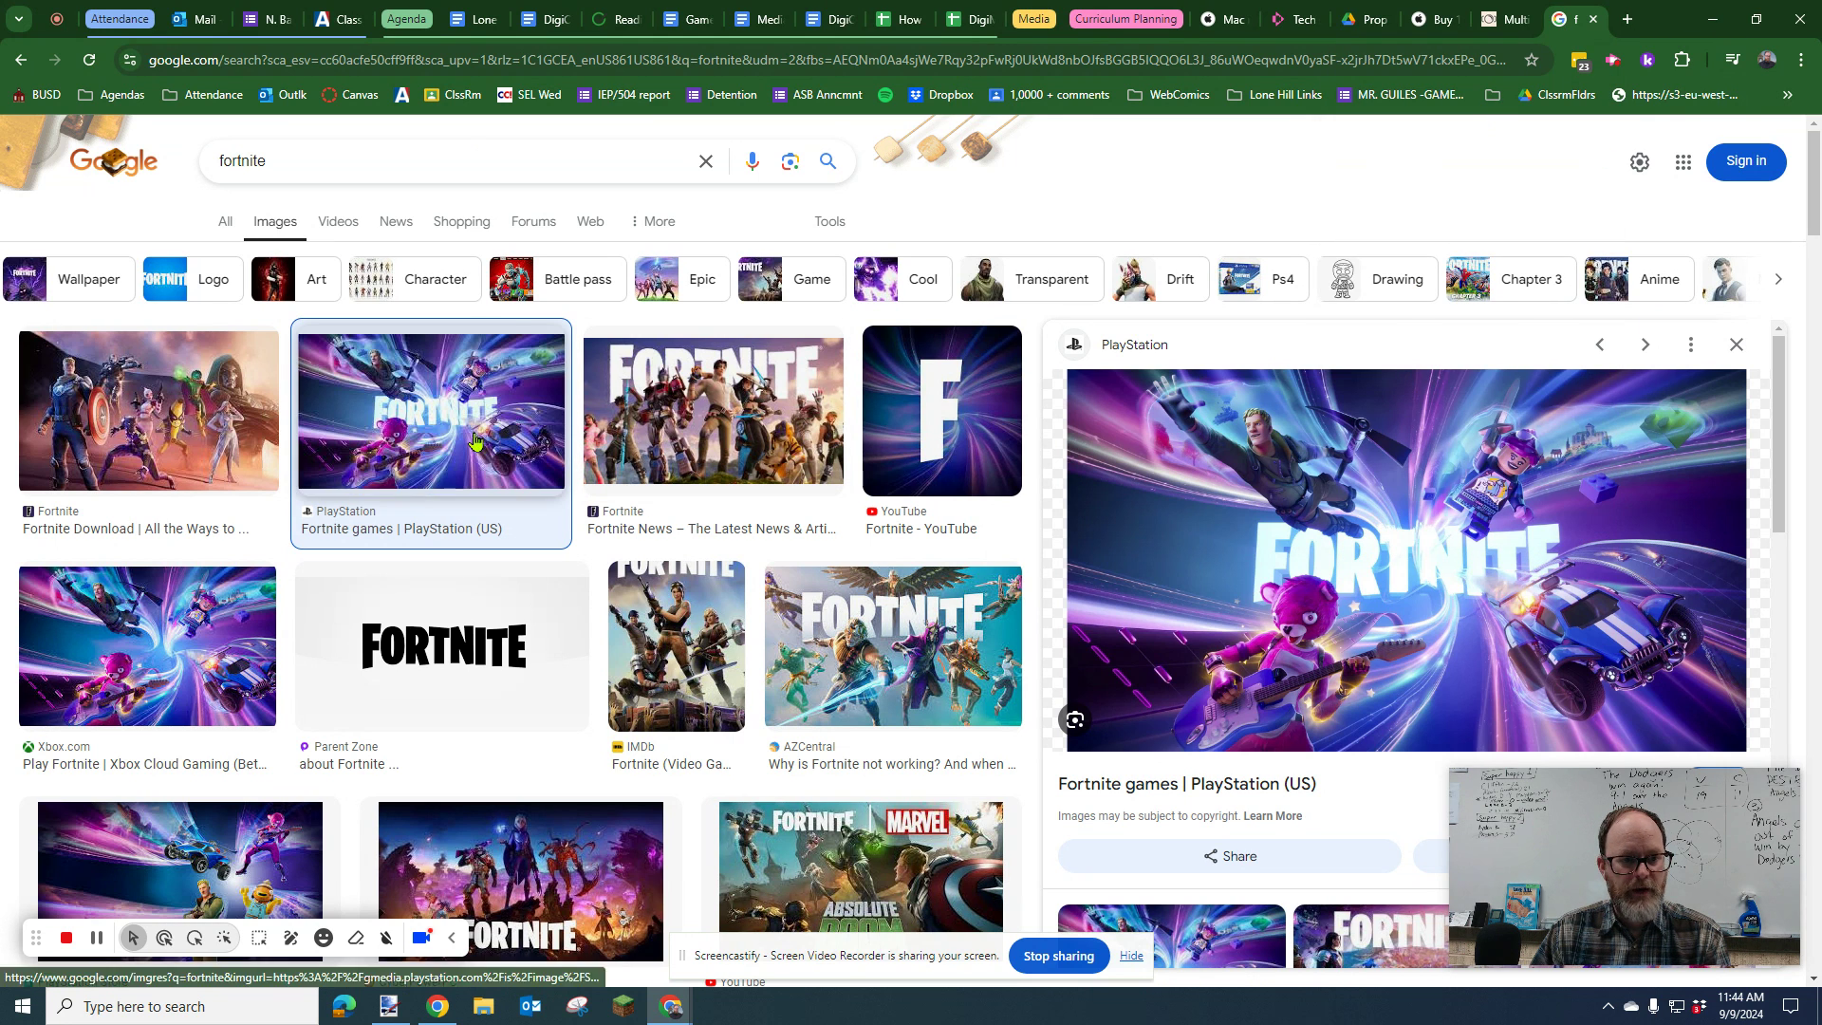
Open the "Fortnite Download" image result showing the group of characters and copy that picture to the clipboard.
click(171, 431)
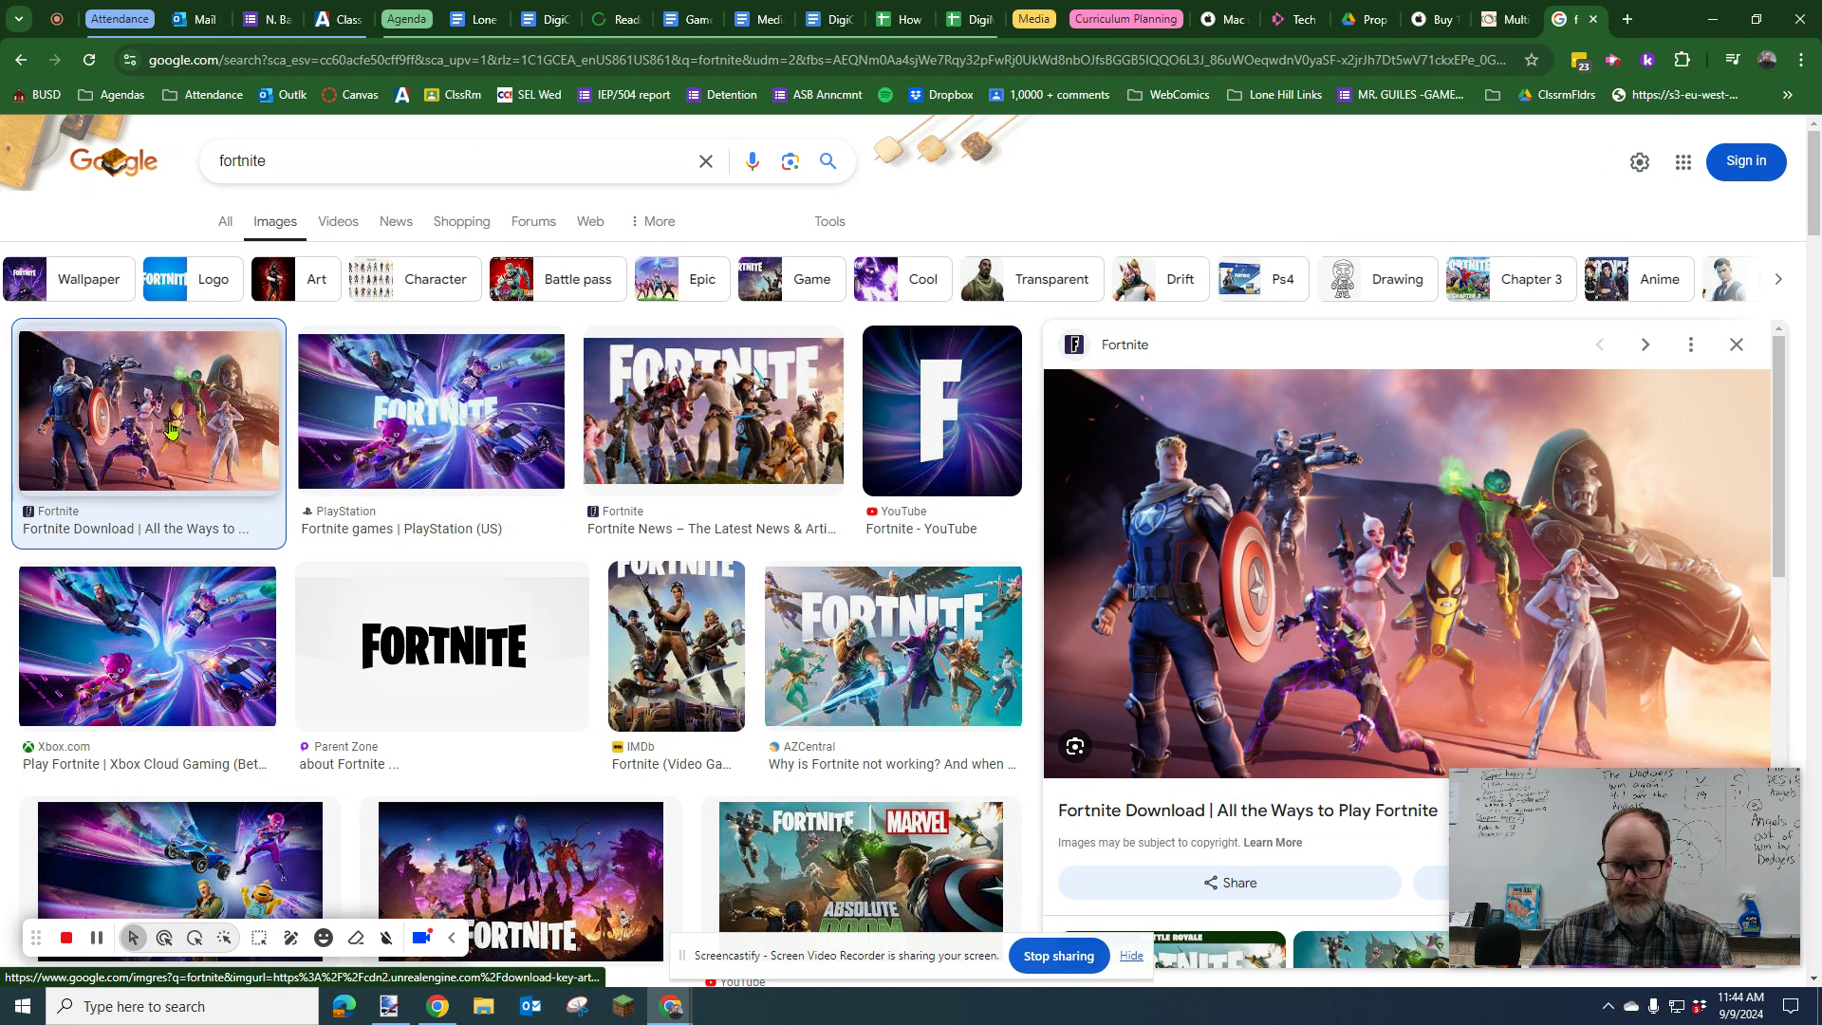
drag(1542, 856, 1490, 702)
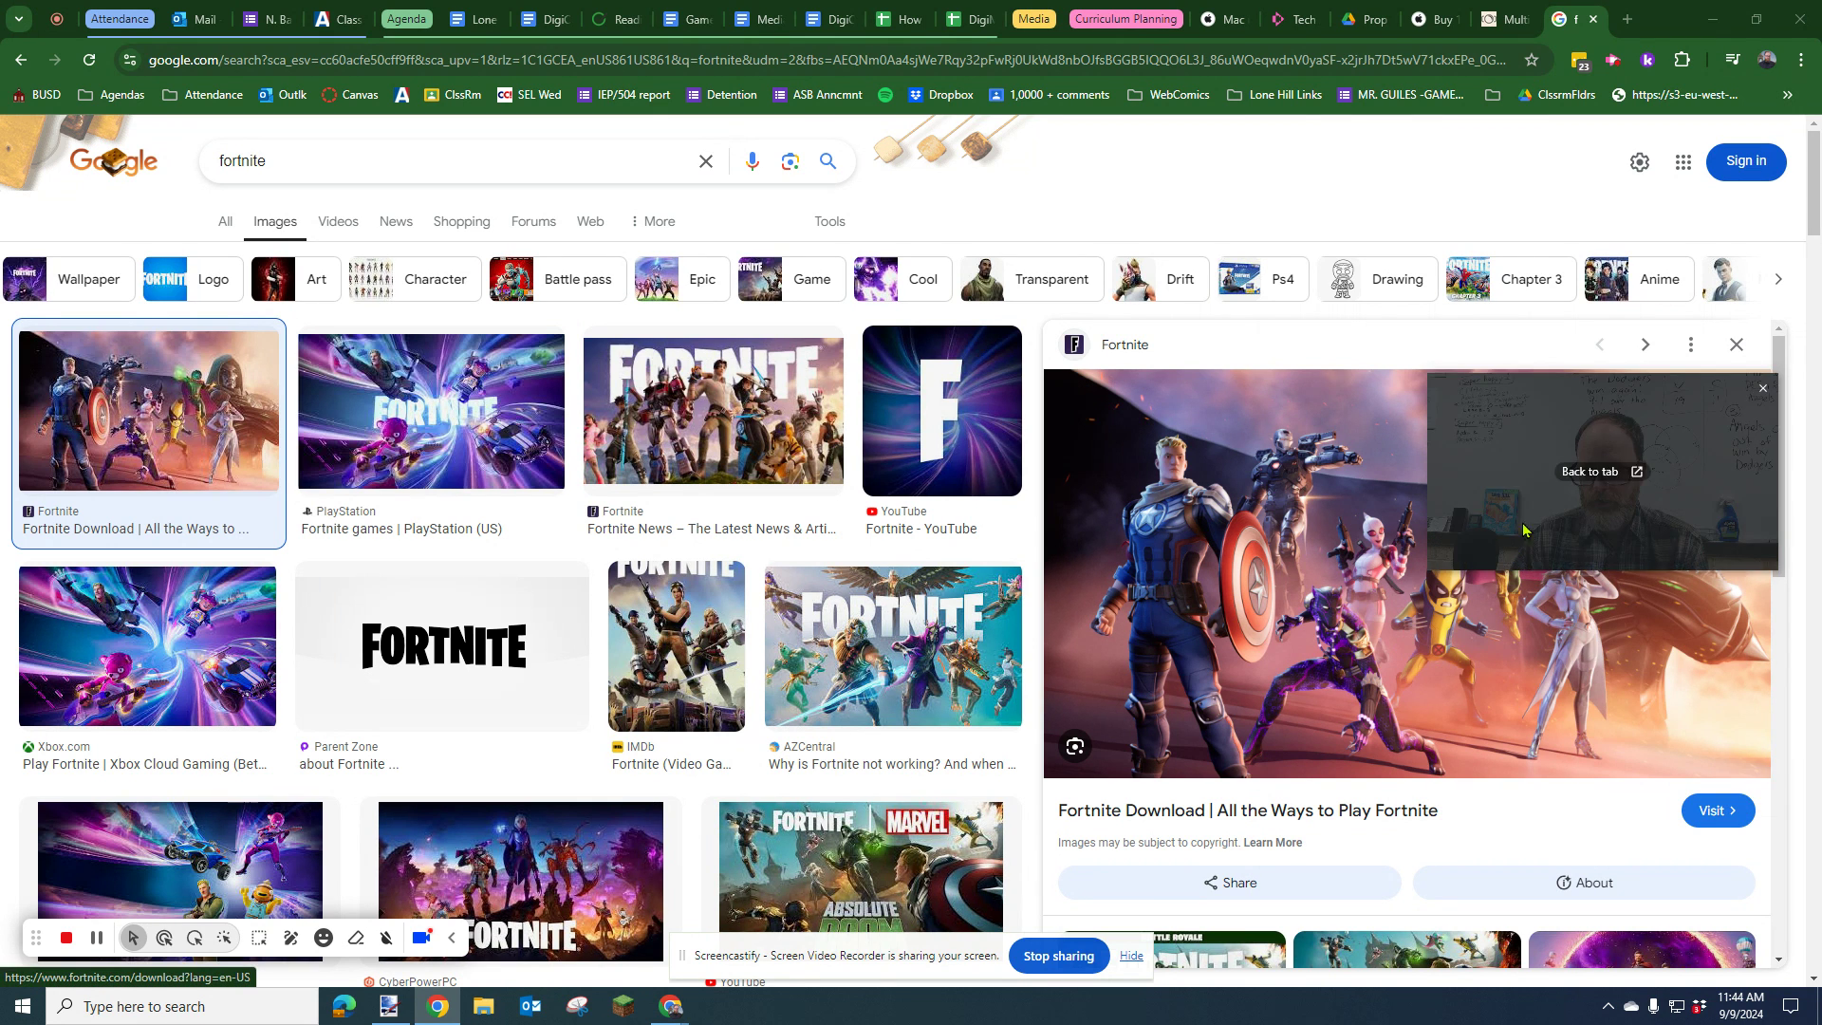
right_click(1421, 558)
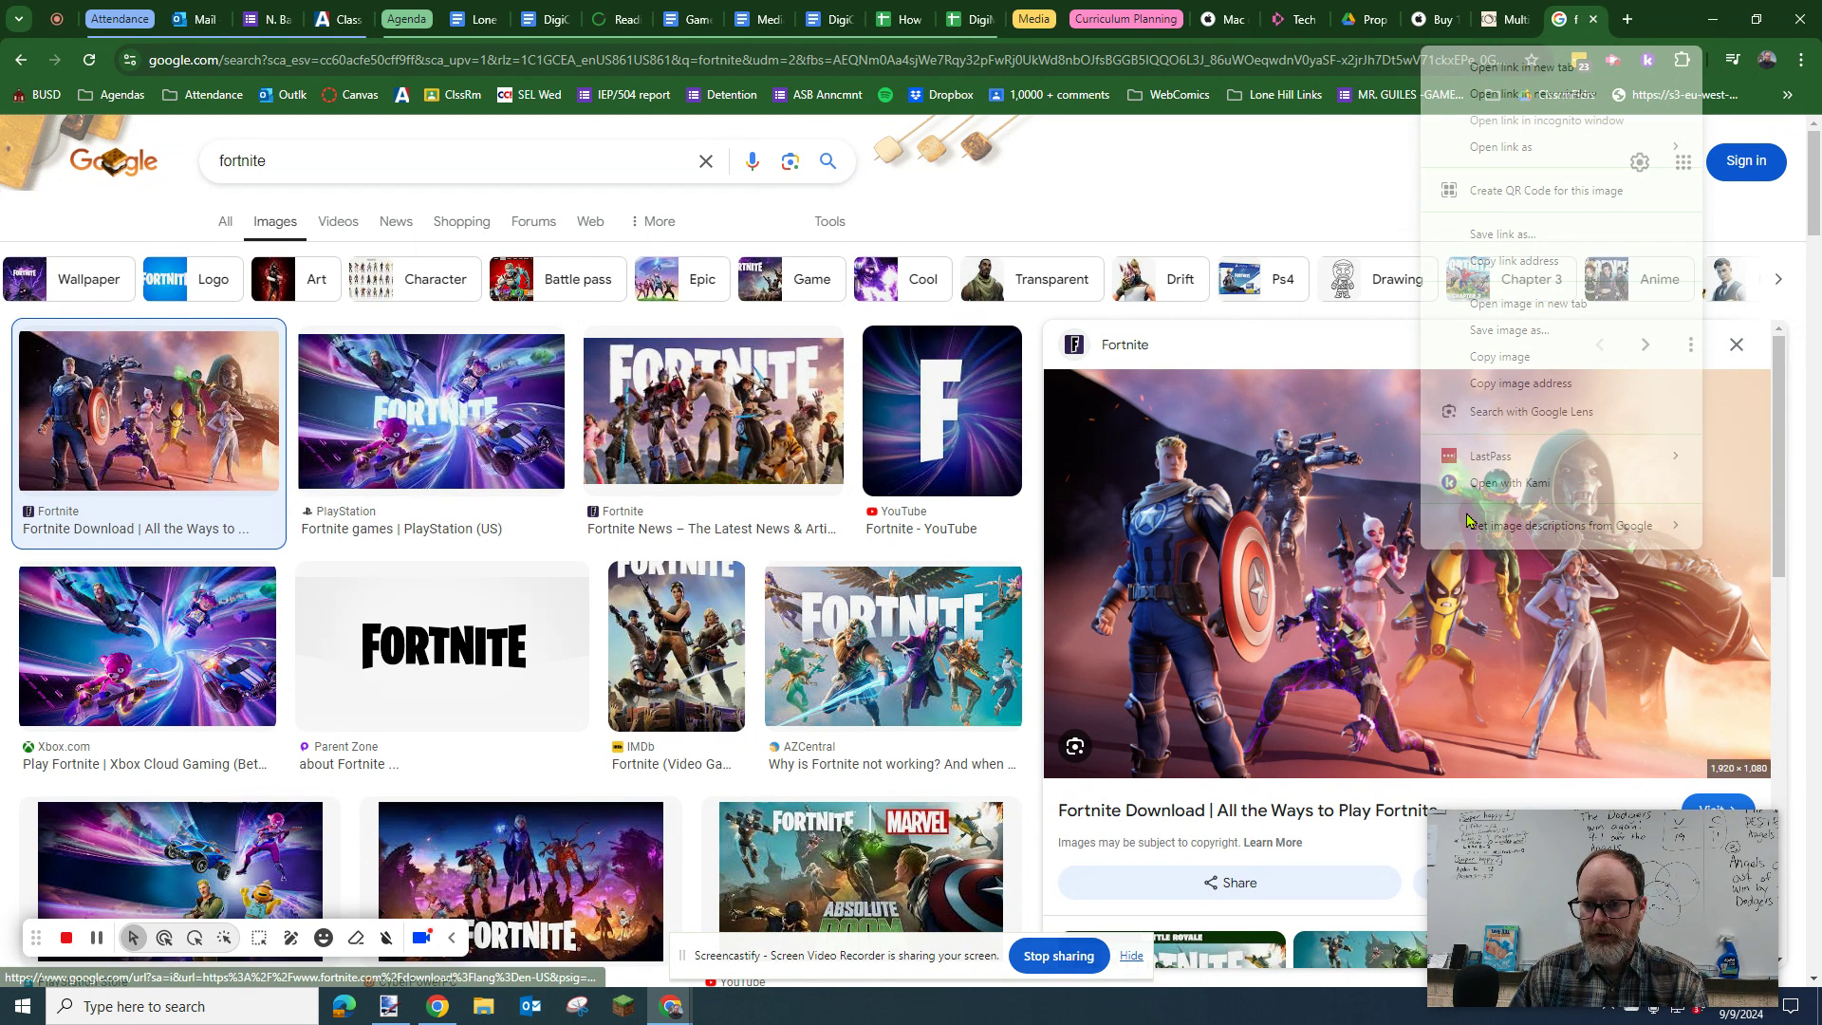
click(1508, 358)
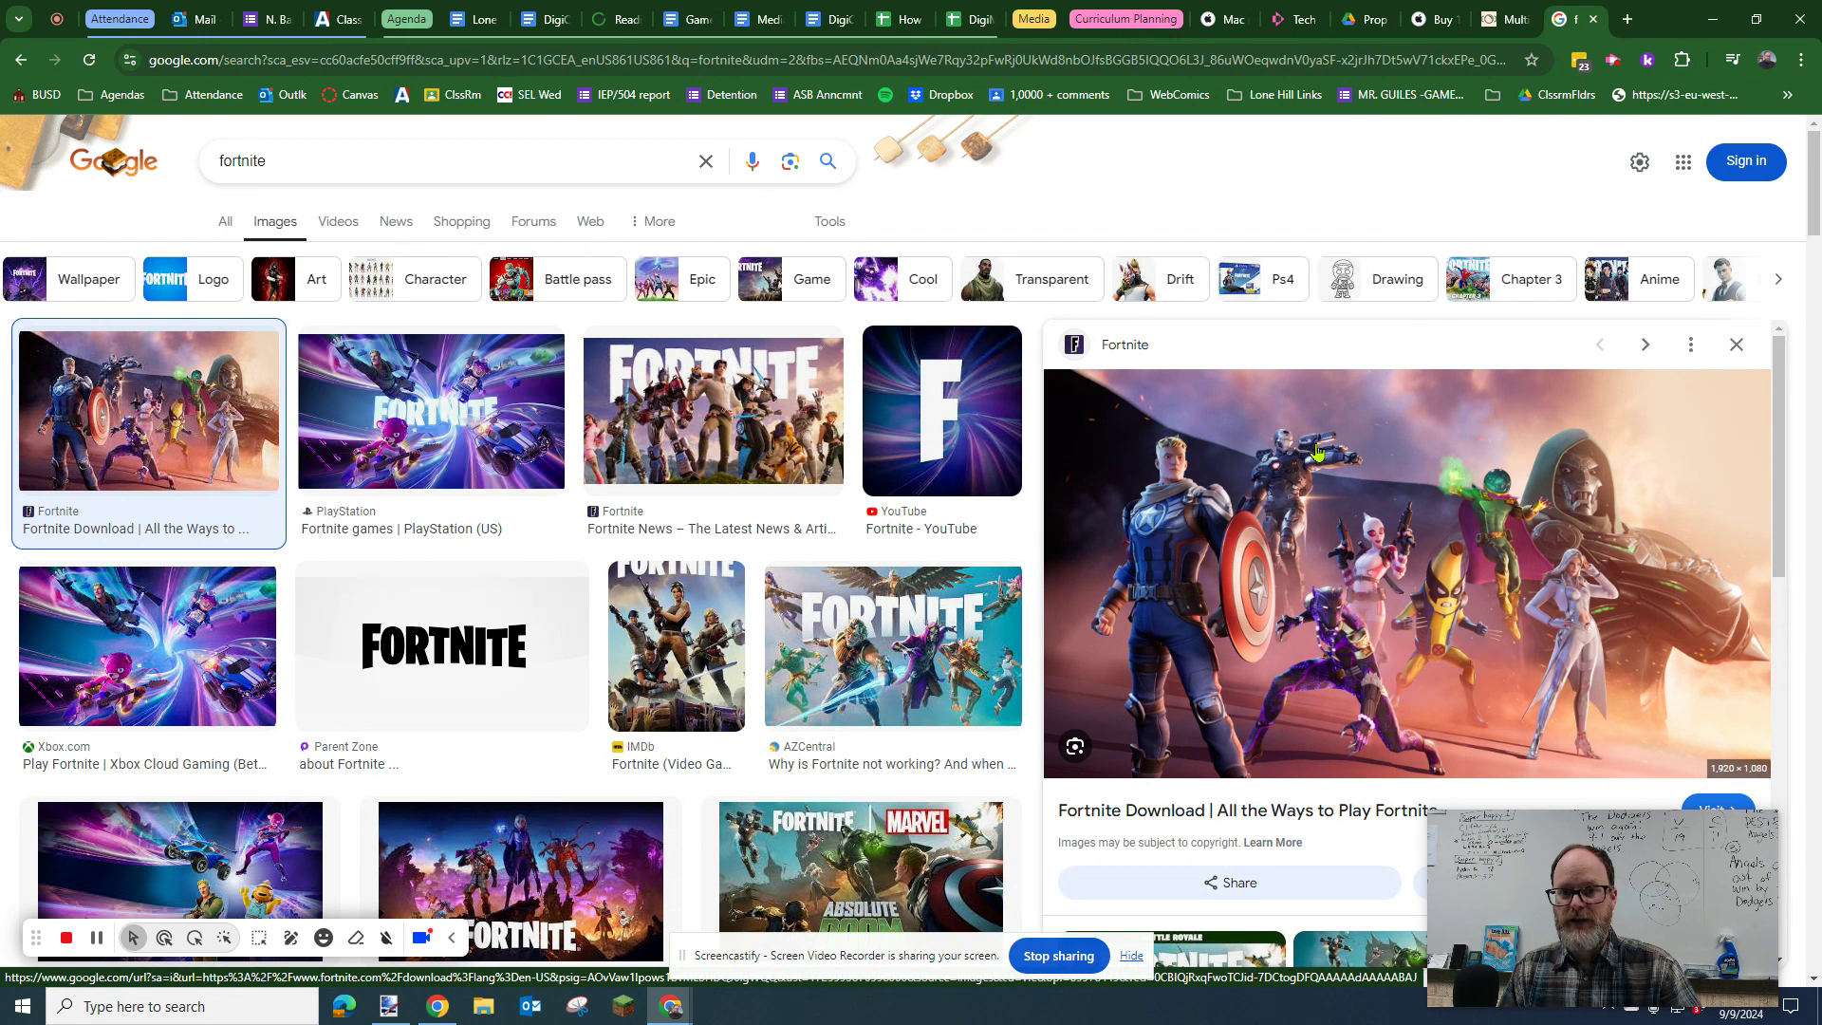
Switch to paint.net and paste the copied Fortnite picture onto the empty Layer 4.
key(alt+Tab)
key(alt+Tab)
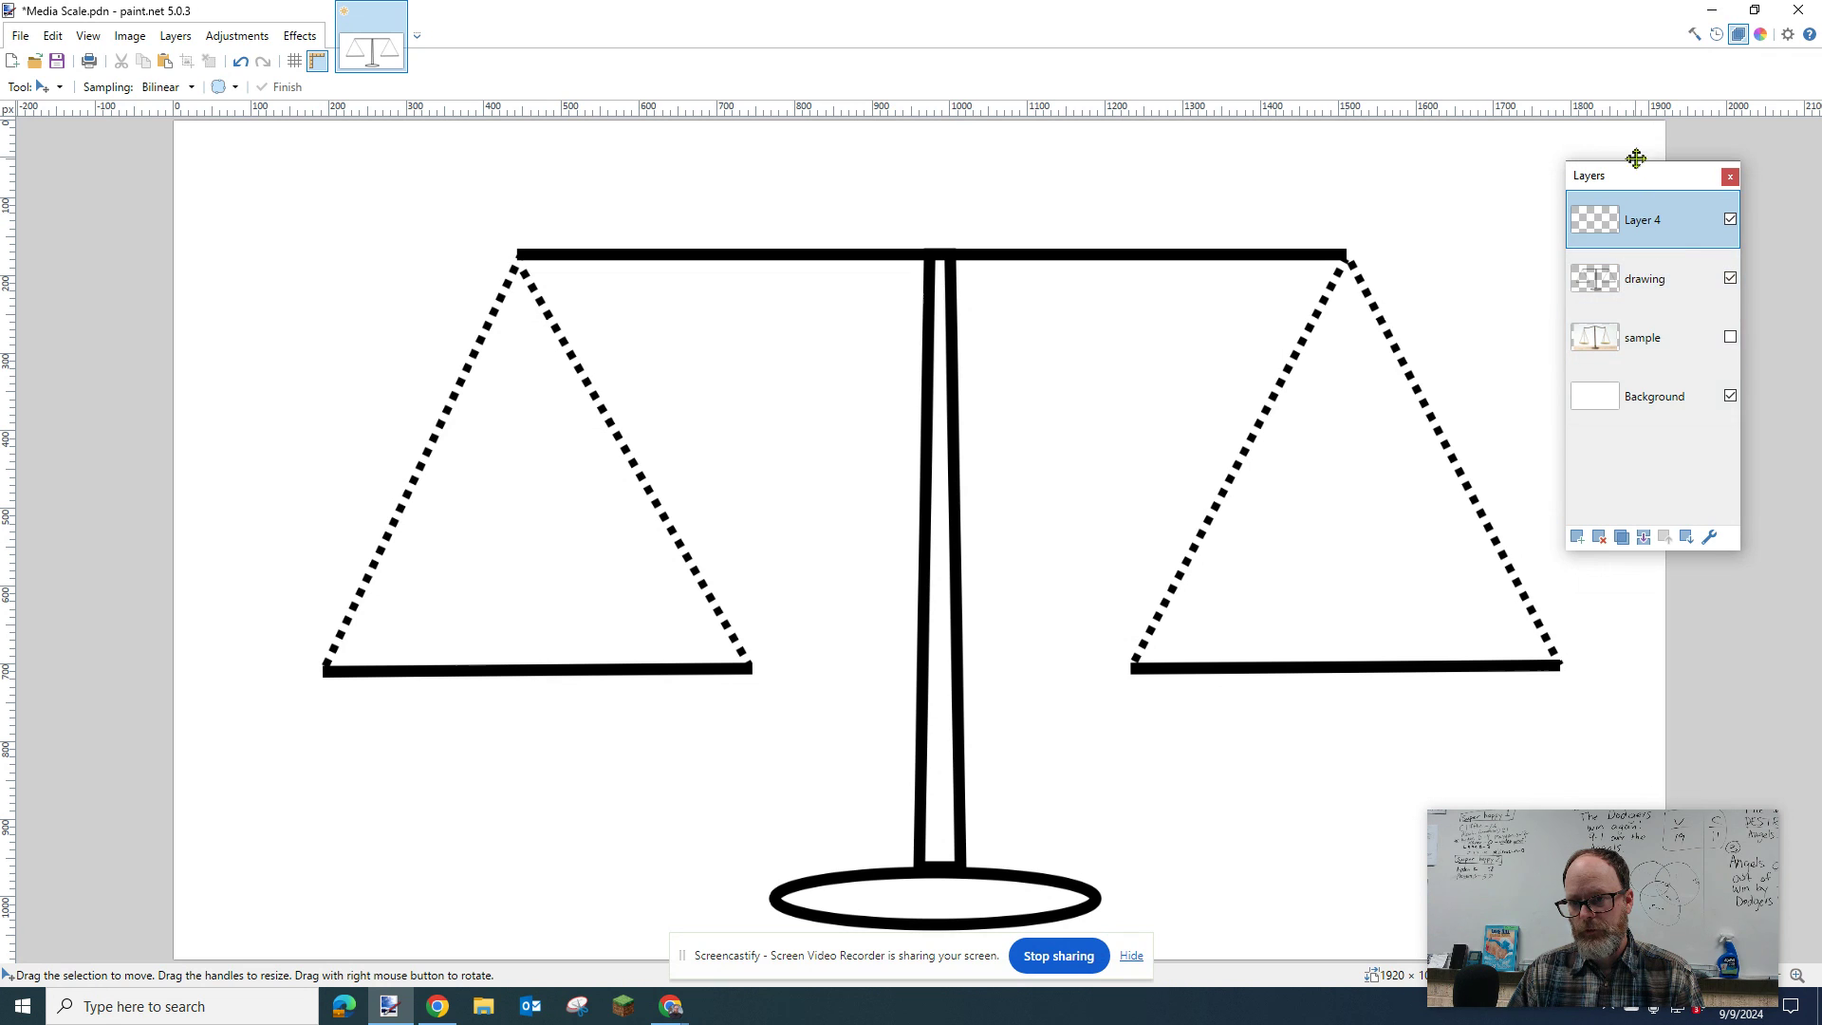
drag(1631, 180, 1595, 172)
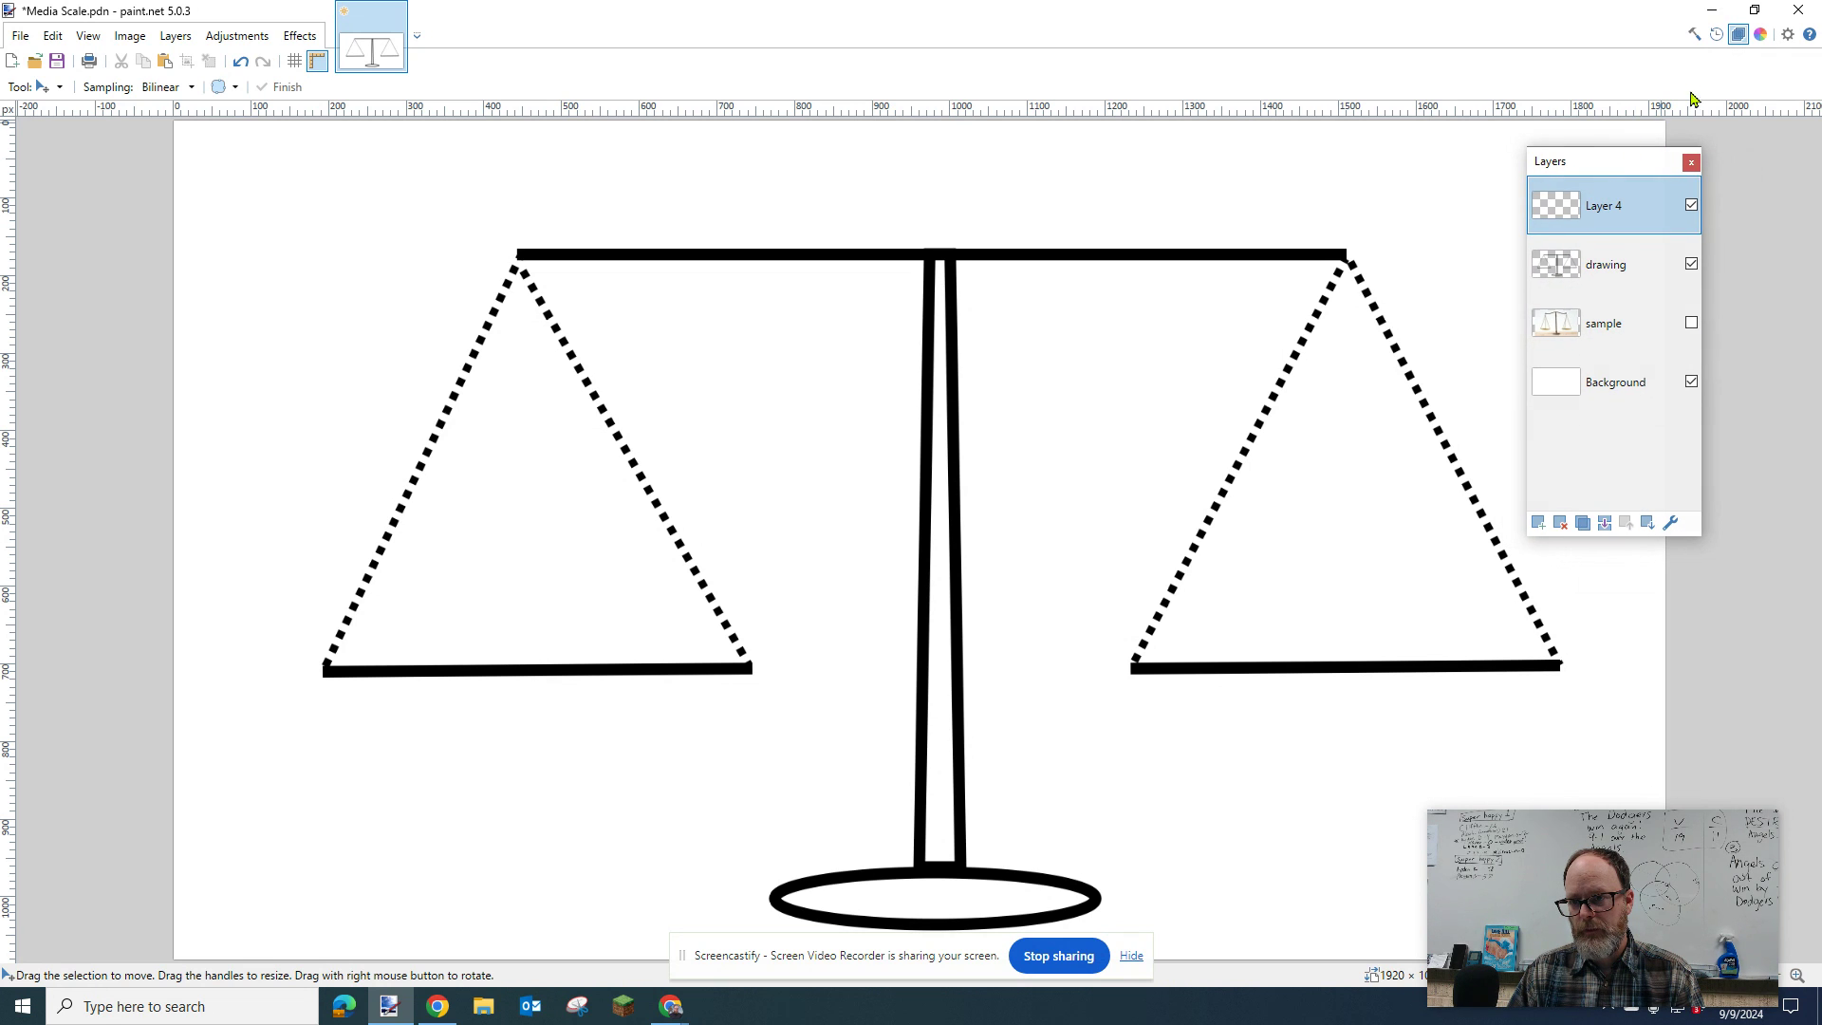
click(1737, 34)
click(1738, 34)
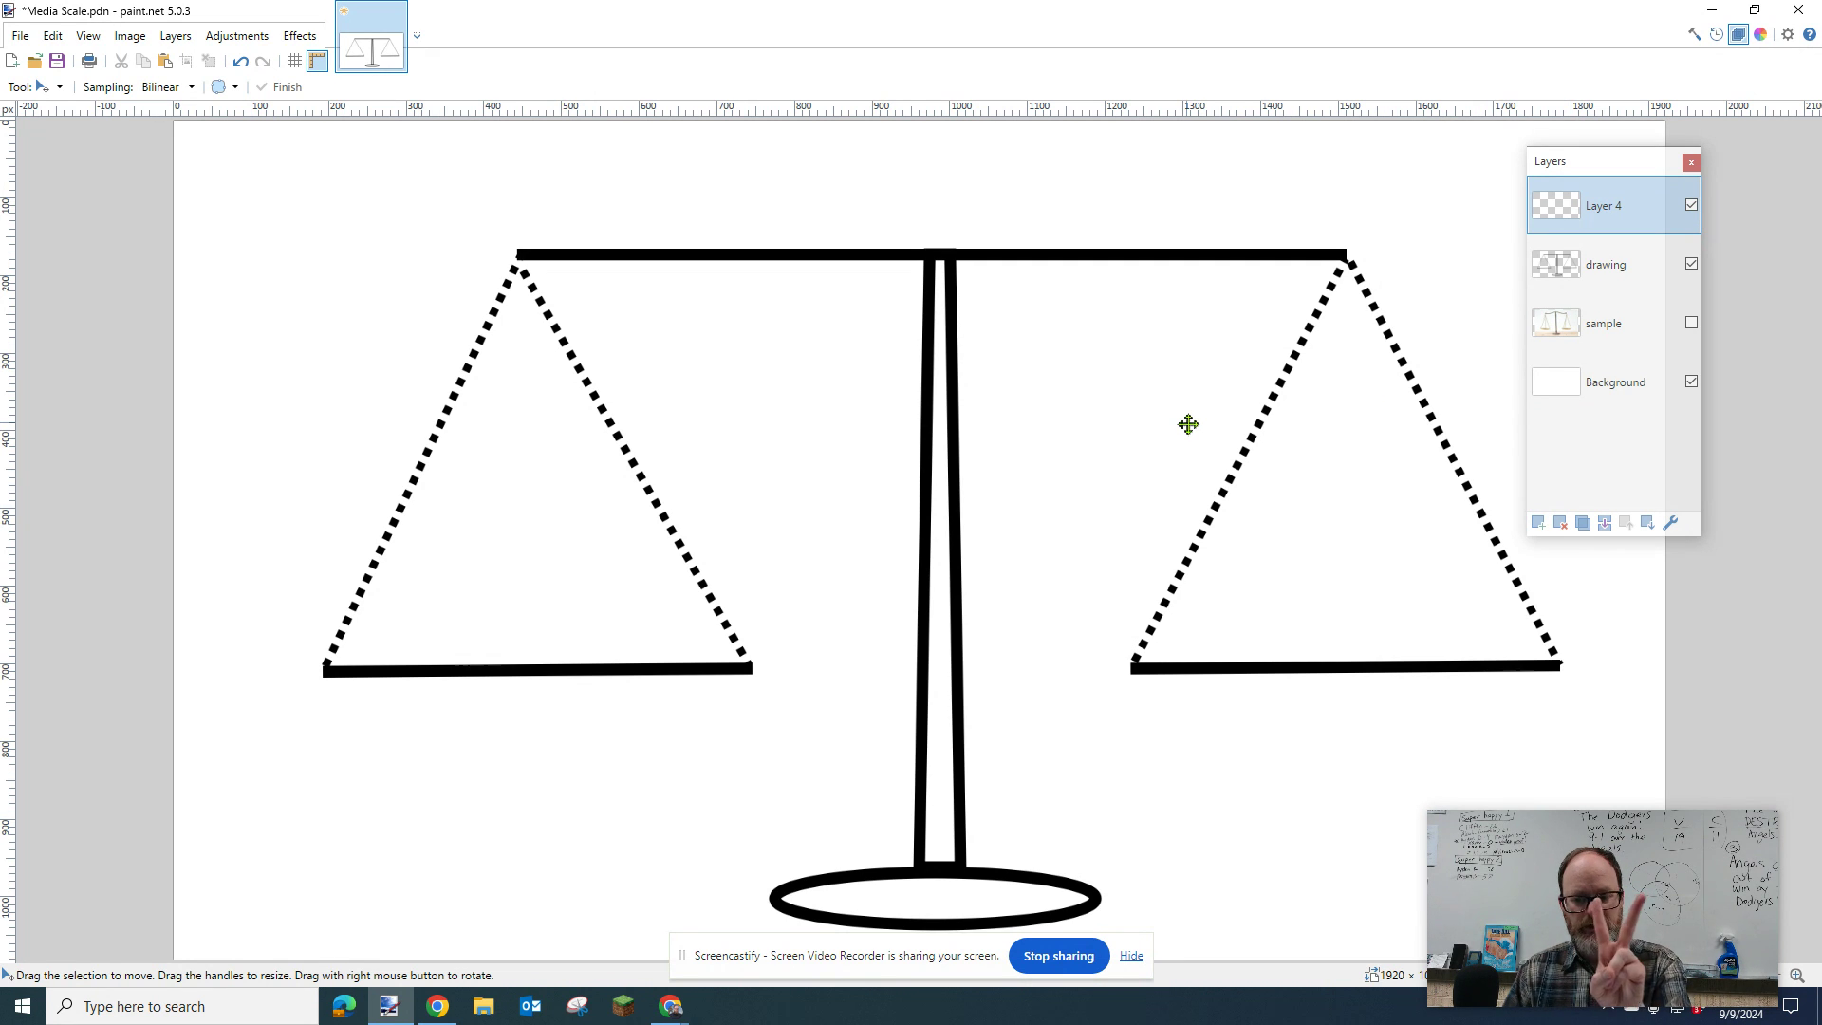
key(ctrl+v)
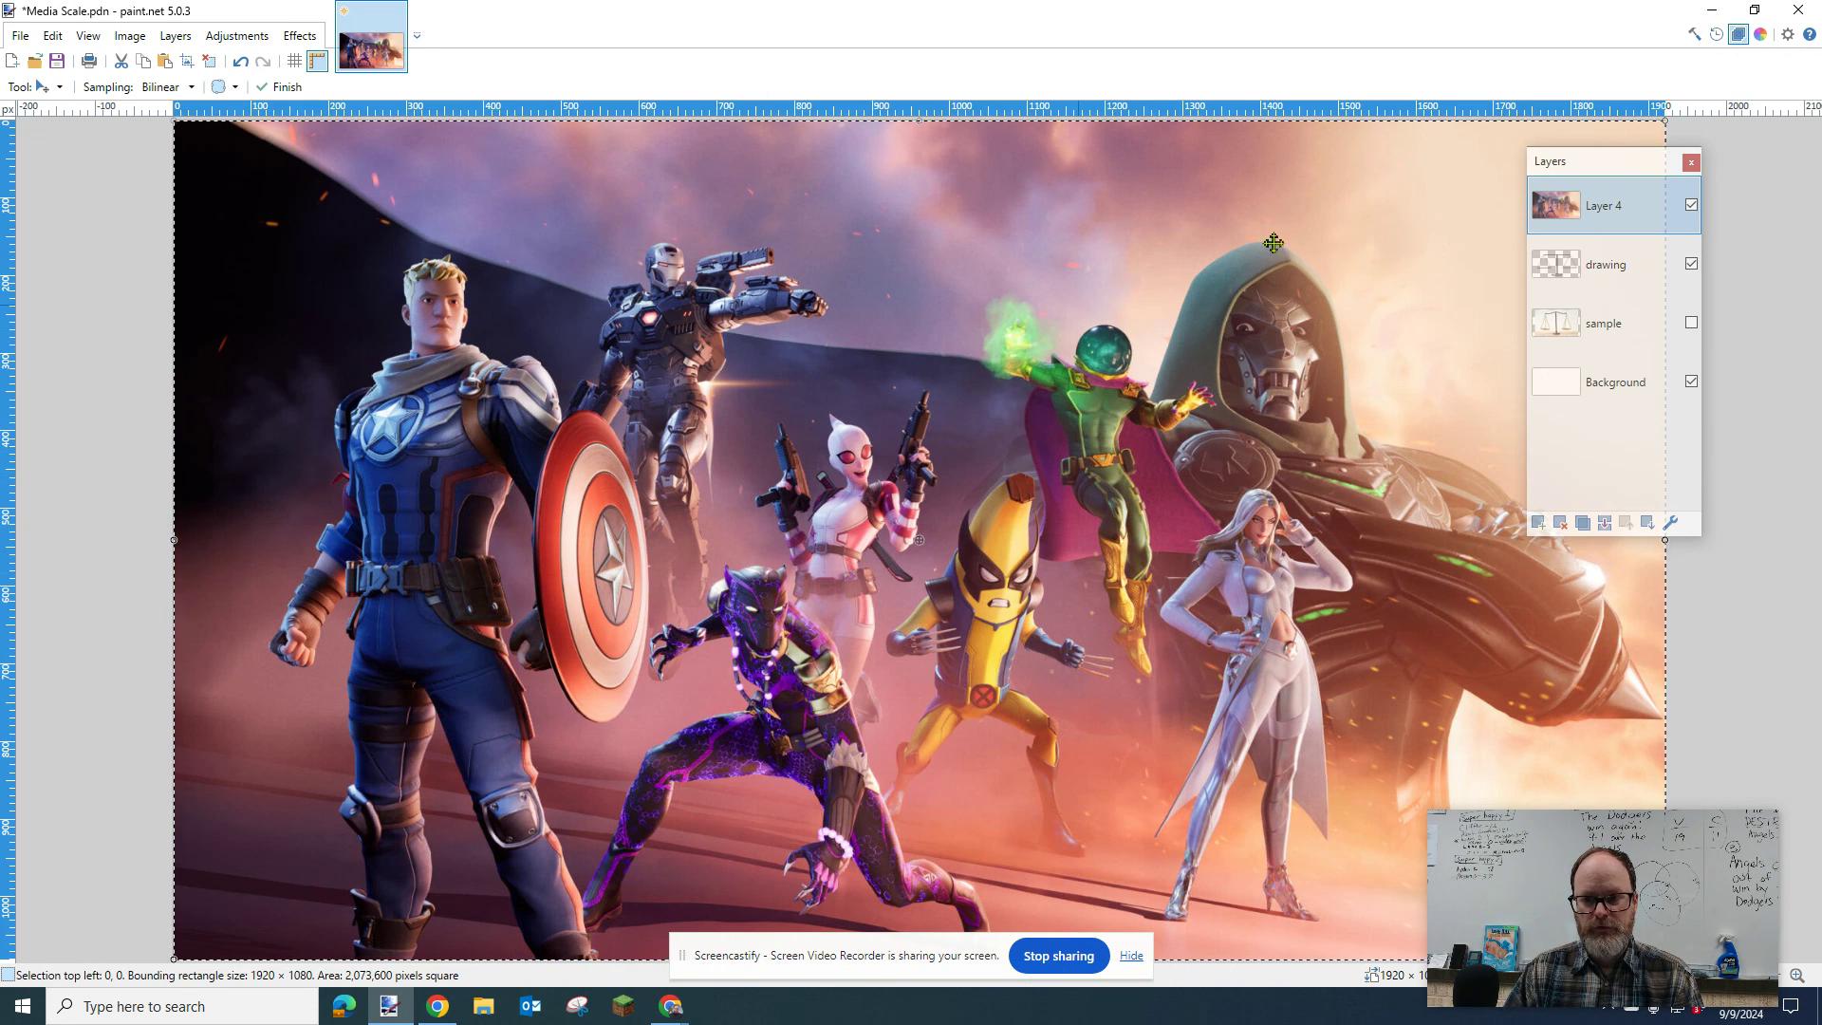
Shrink the pasted Fortnite picture to about 361 × 203 px and place it on the outer end of the scale's left pan.
drag(541, 327, 737, 428)
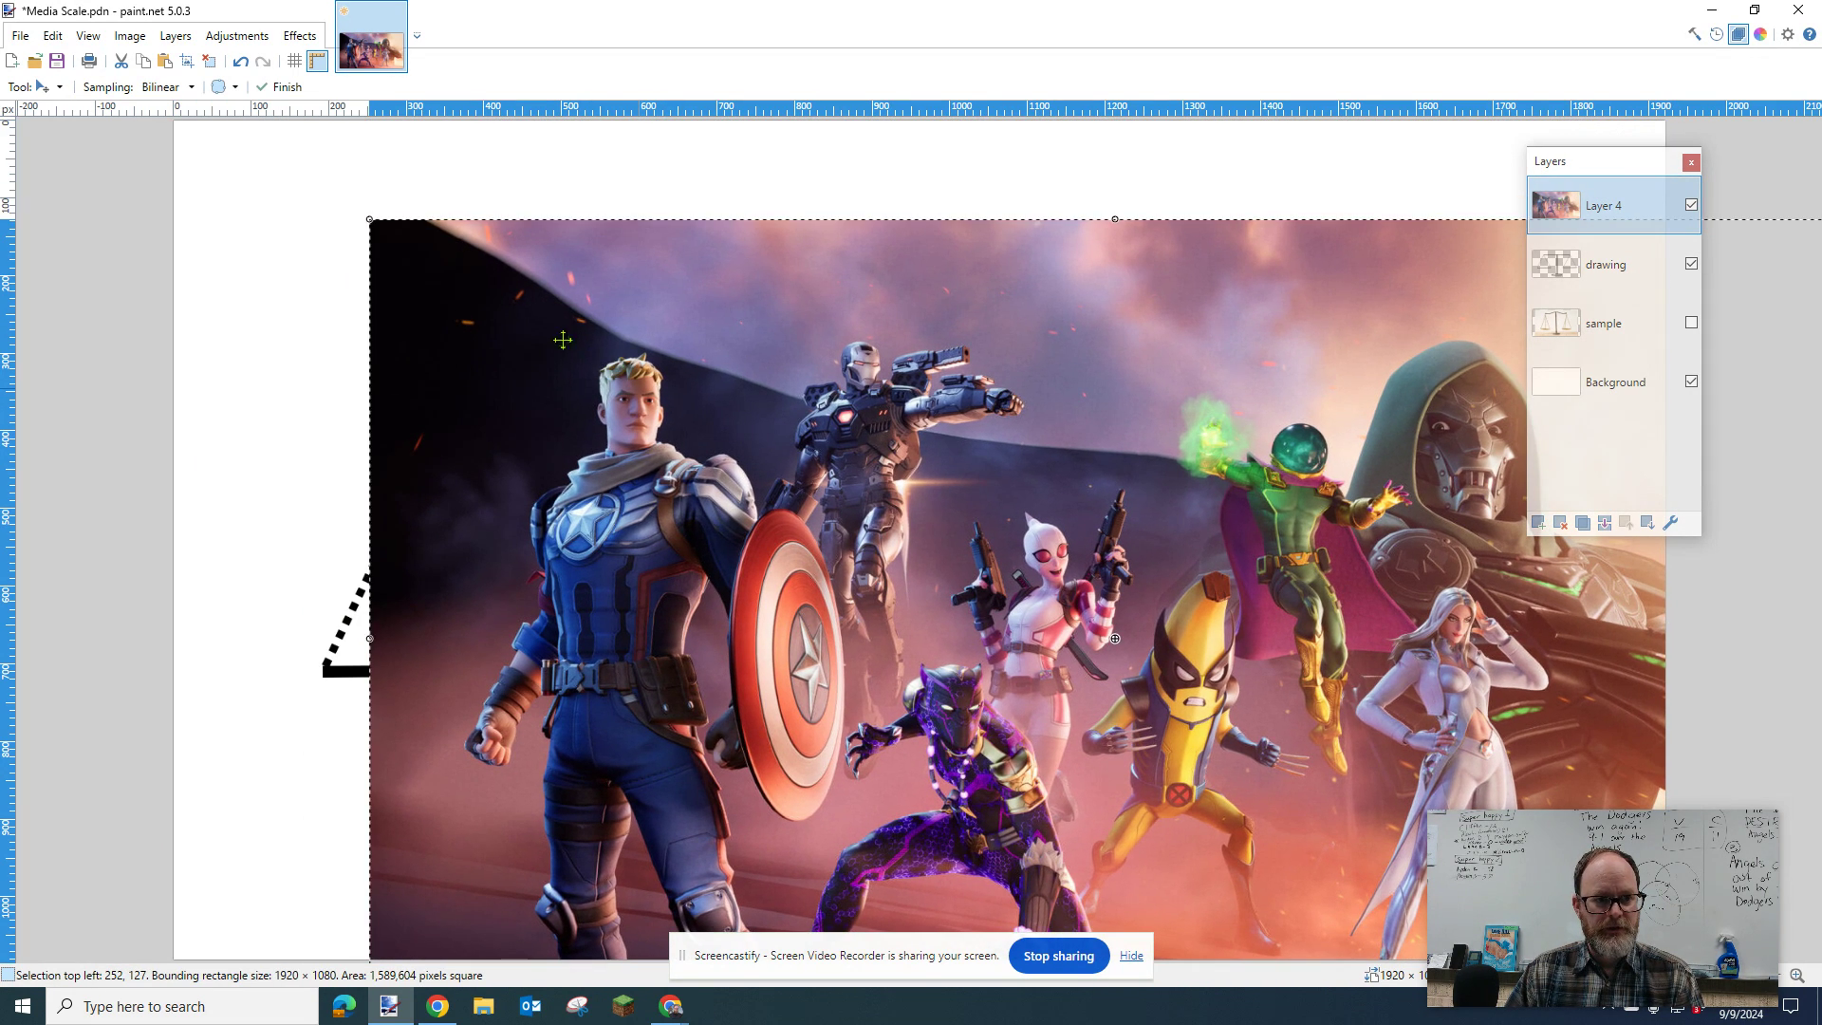
drag(418, 268, 1231, 755)
drag(1351, 808, 477, 371)
drag(989, 307, 630, 399)
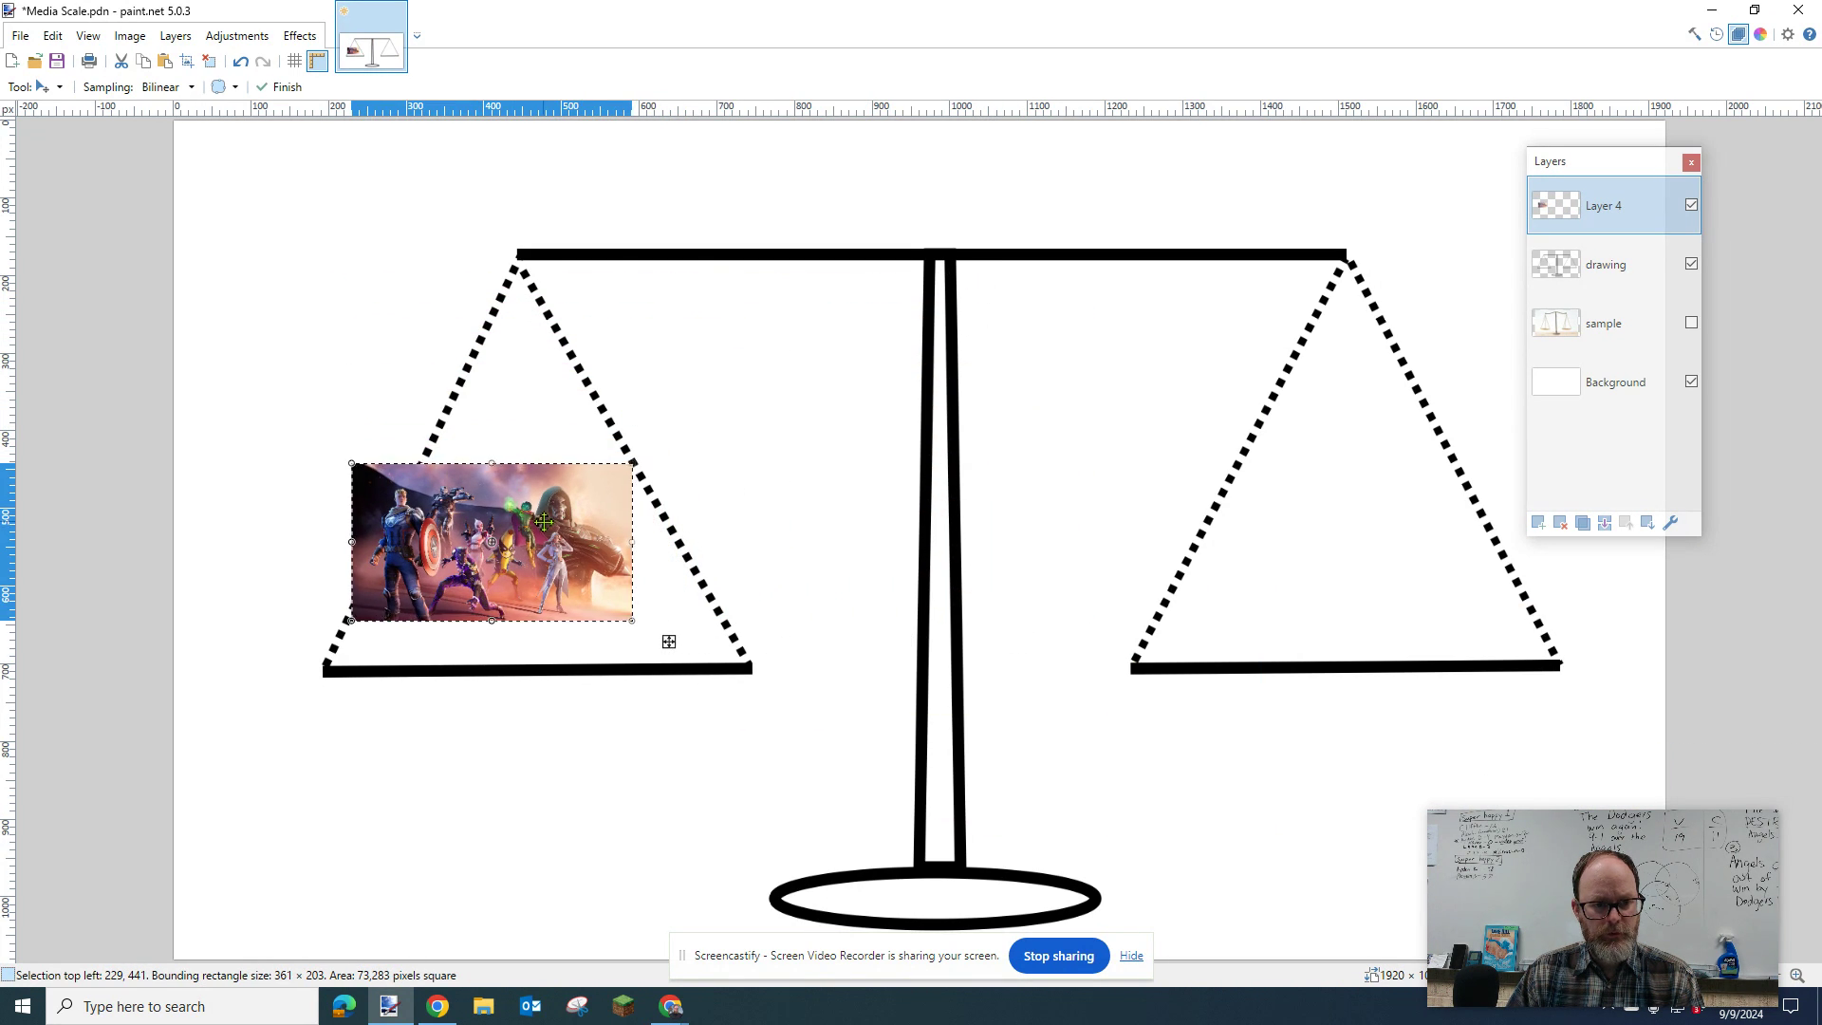
drag(631, 521, 483, 567)
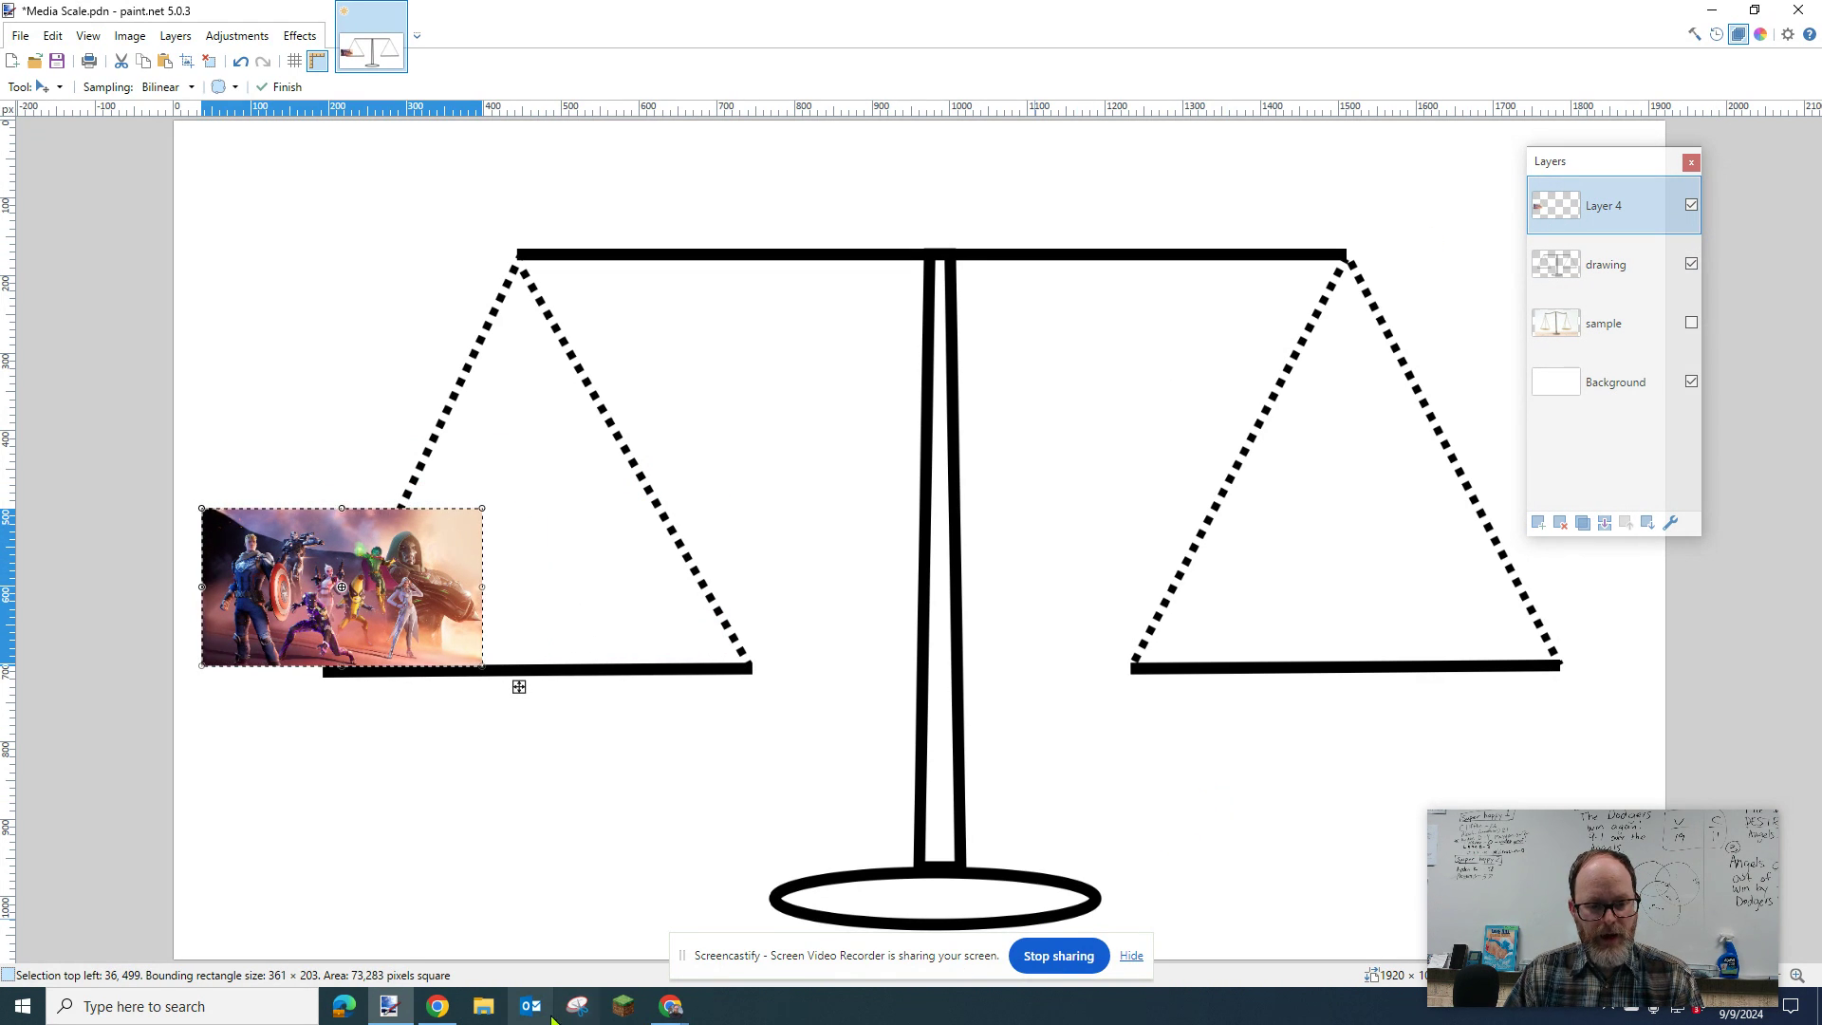
Switch to Chrome and replace the image search term with "joggig".
click(670, 1012)
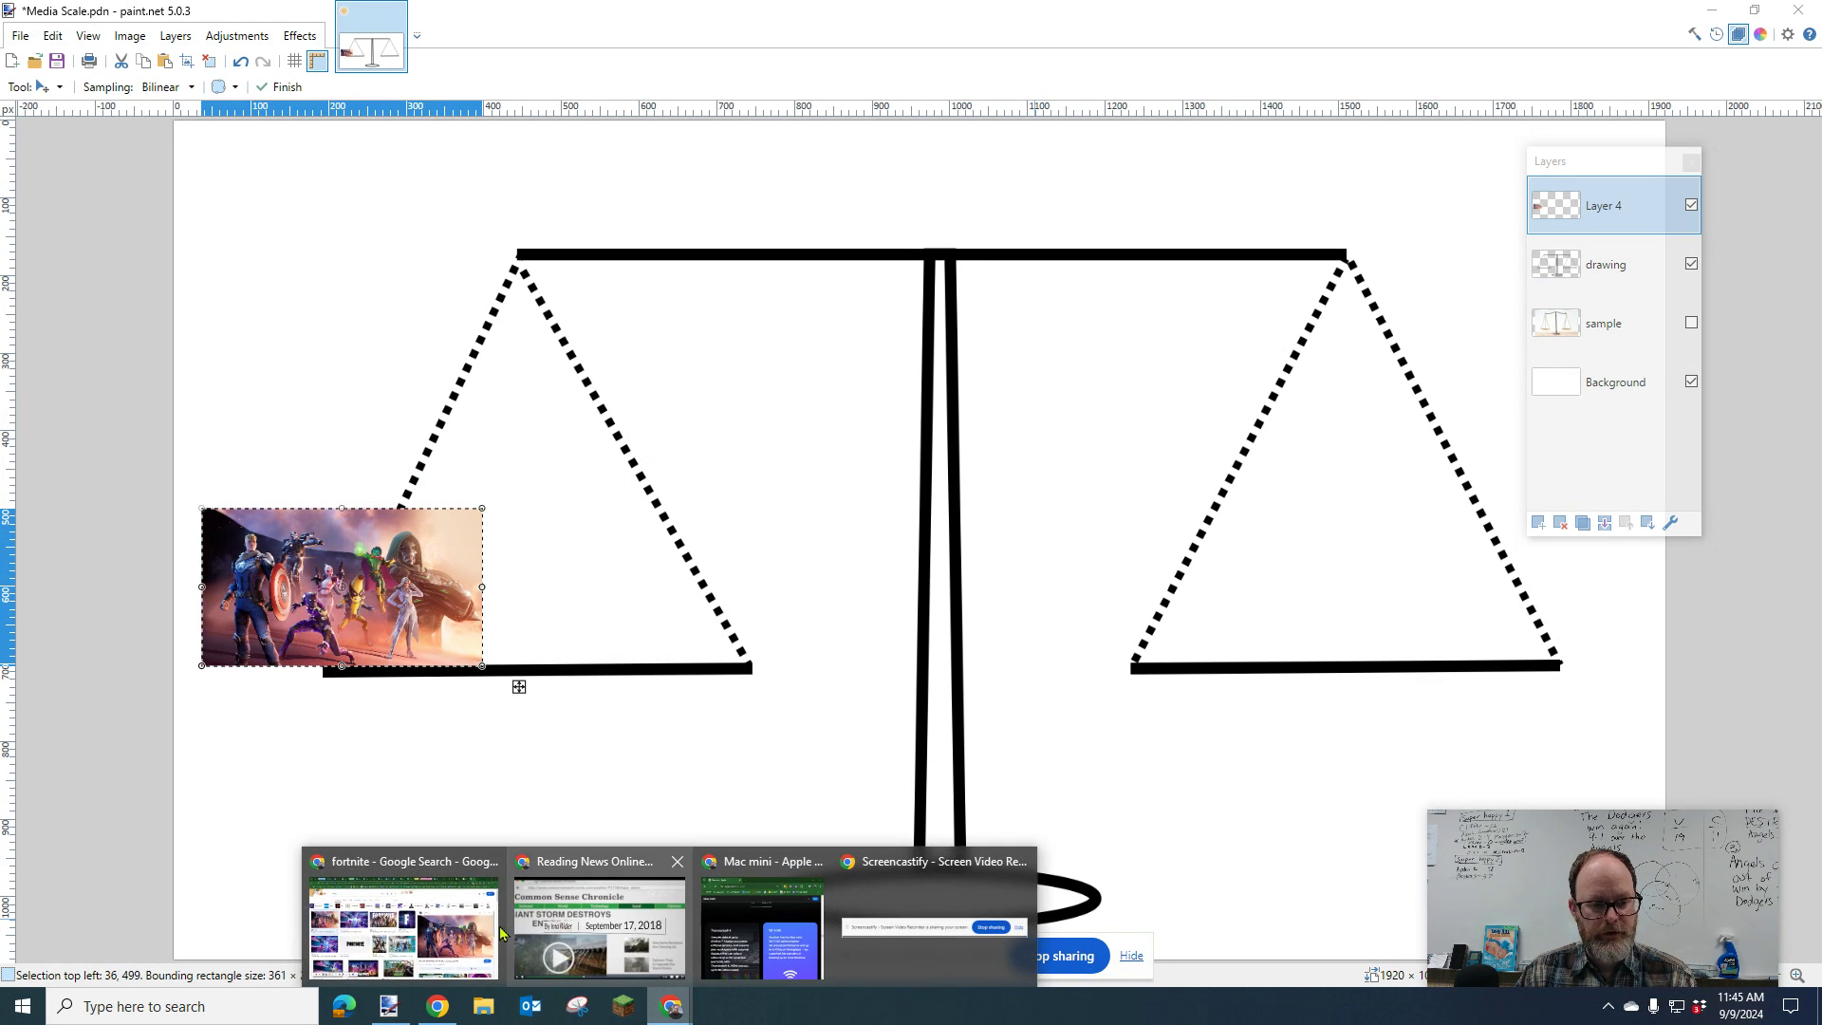
click(421, 934)
drag(474, 144, 171, 152)
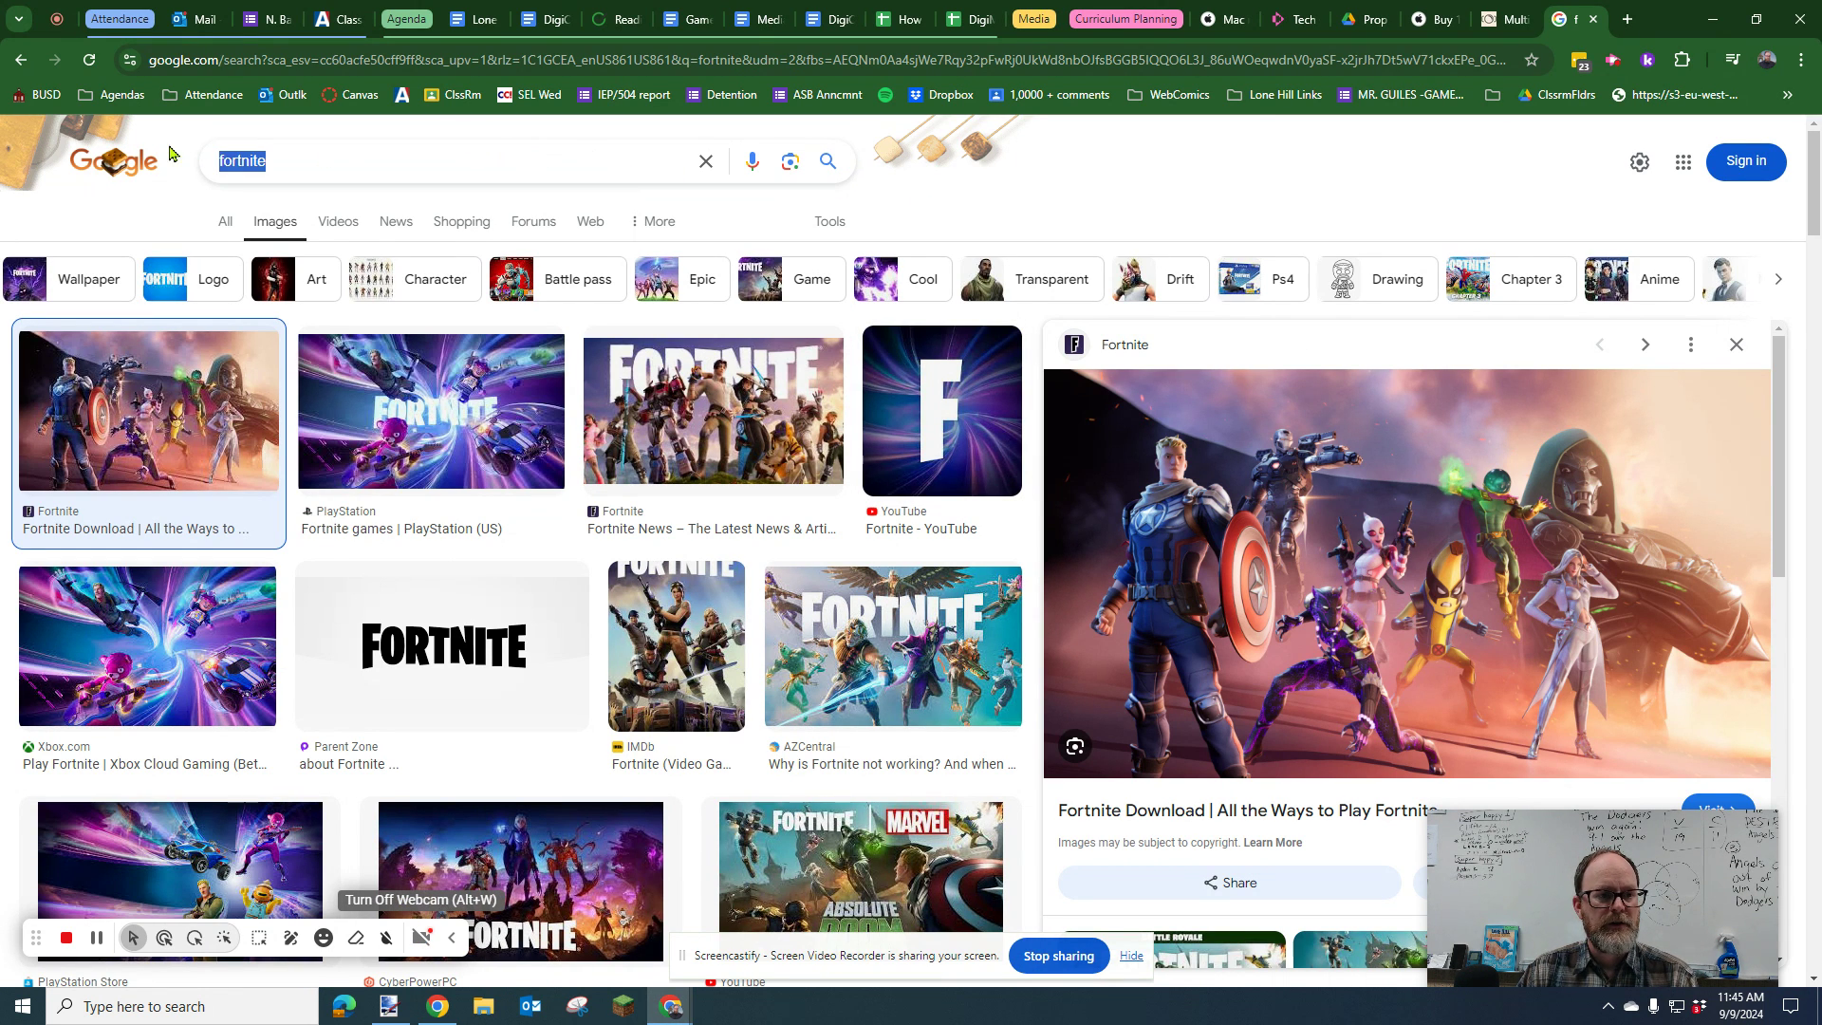
text(joggion)
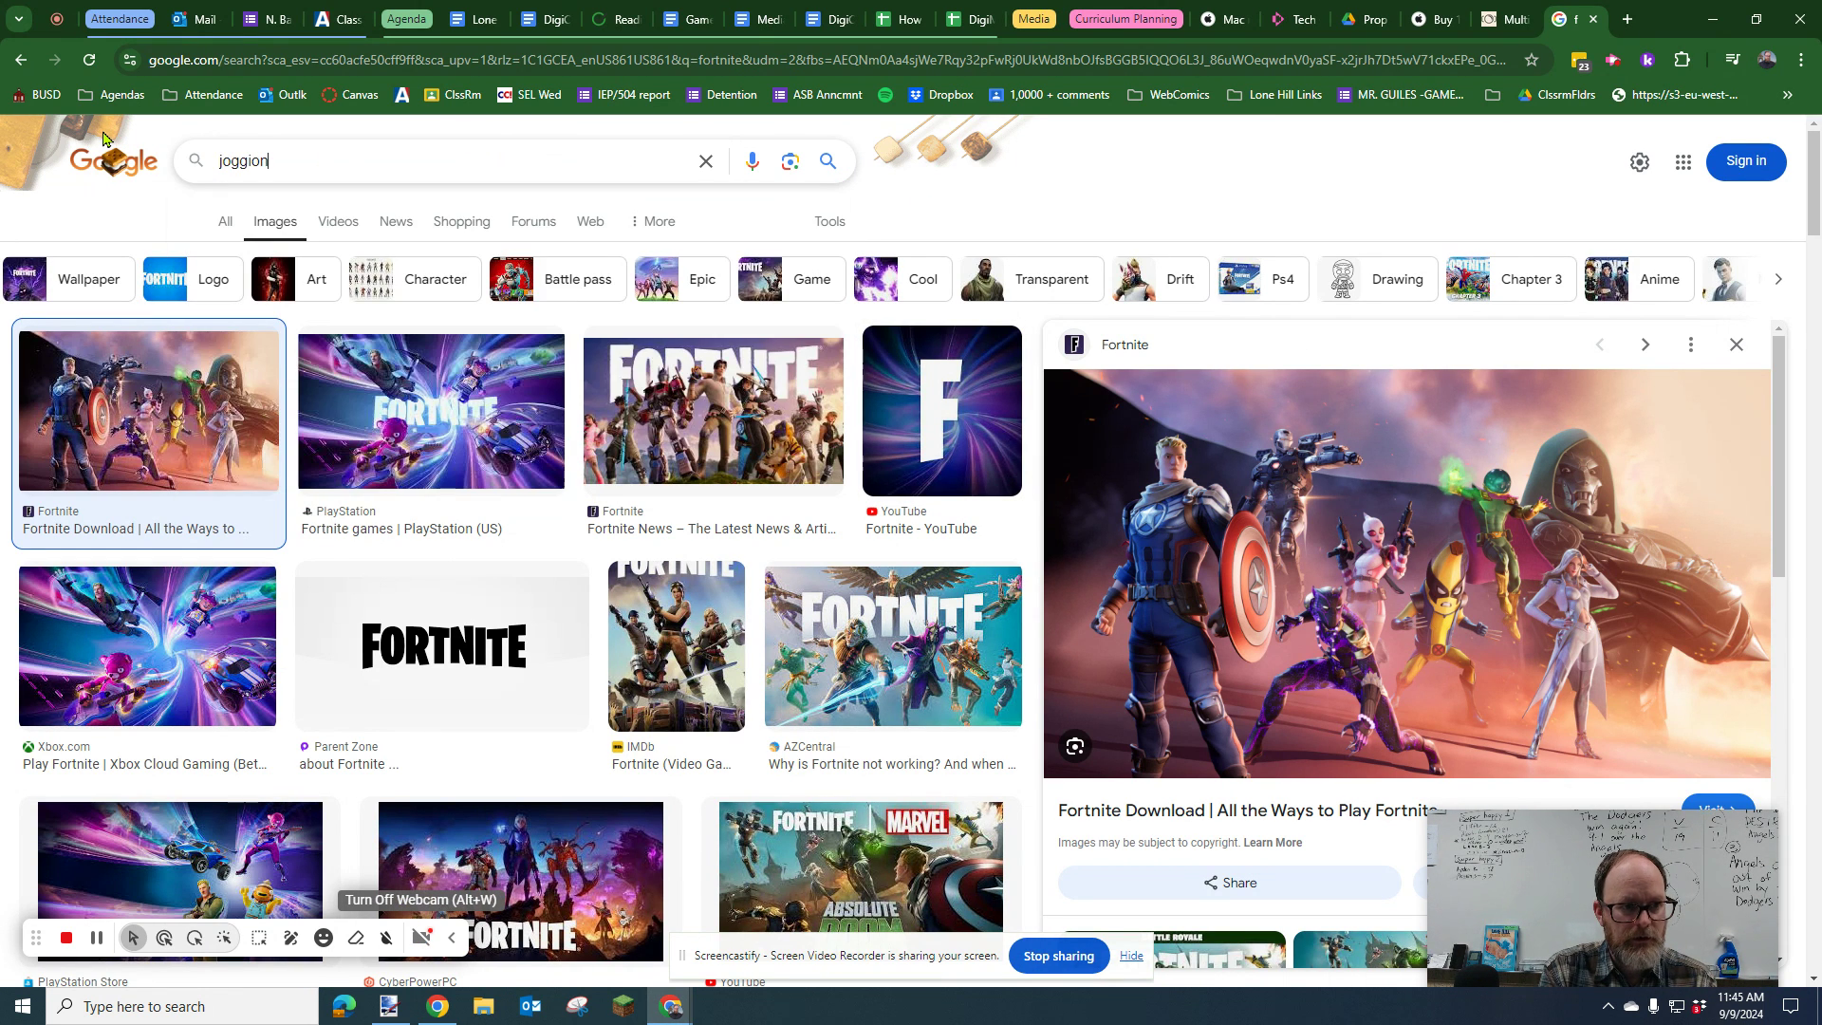
key(BackSpace)
key(BackSpace)
text(g)
key(Return)
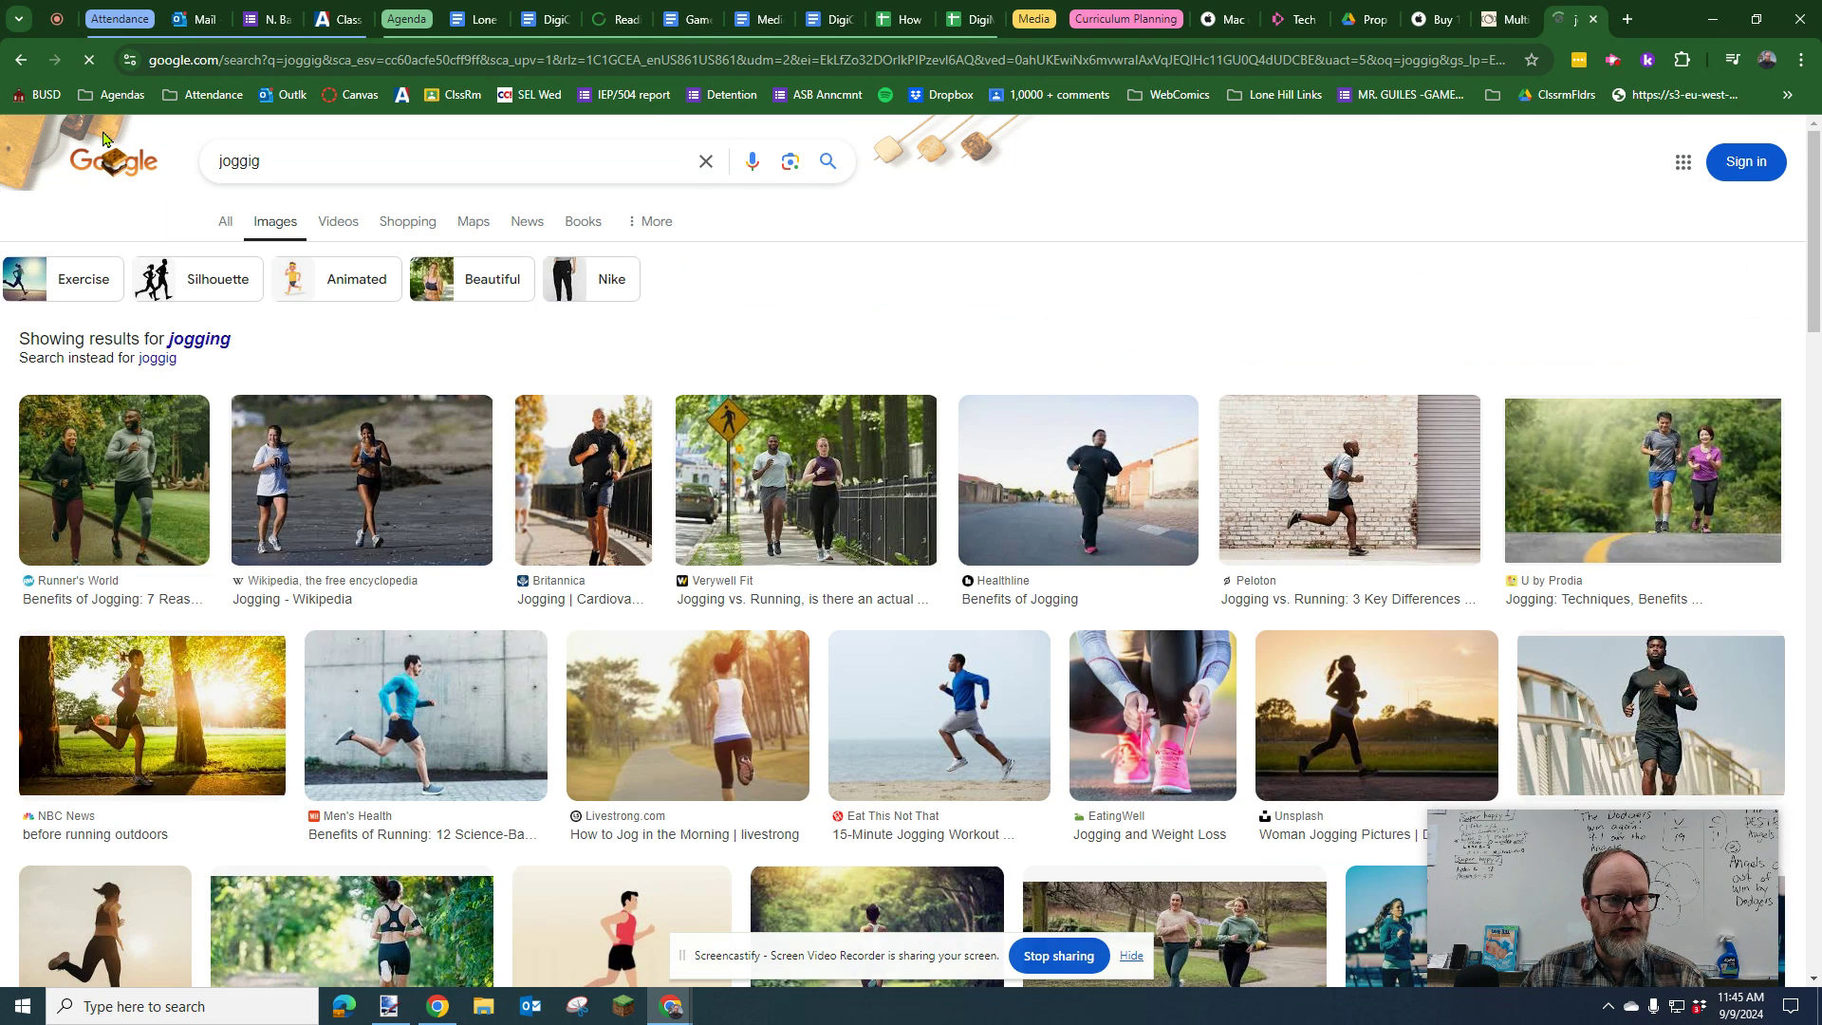
Open the Peloton result of the man jogging past a brick wall and copy the picture to the clipboard.
click(1405, 470)
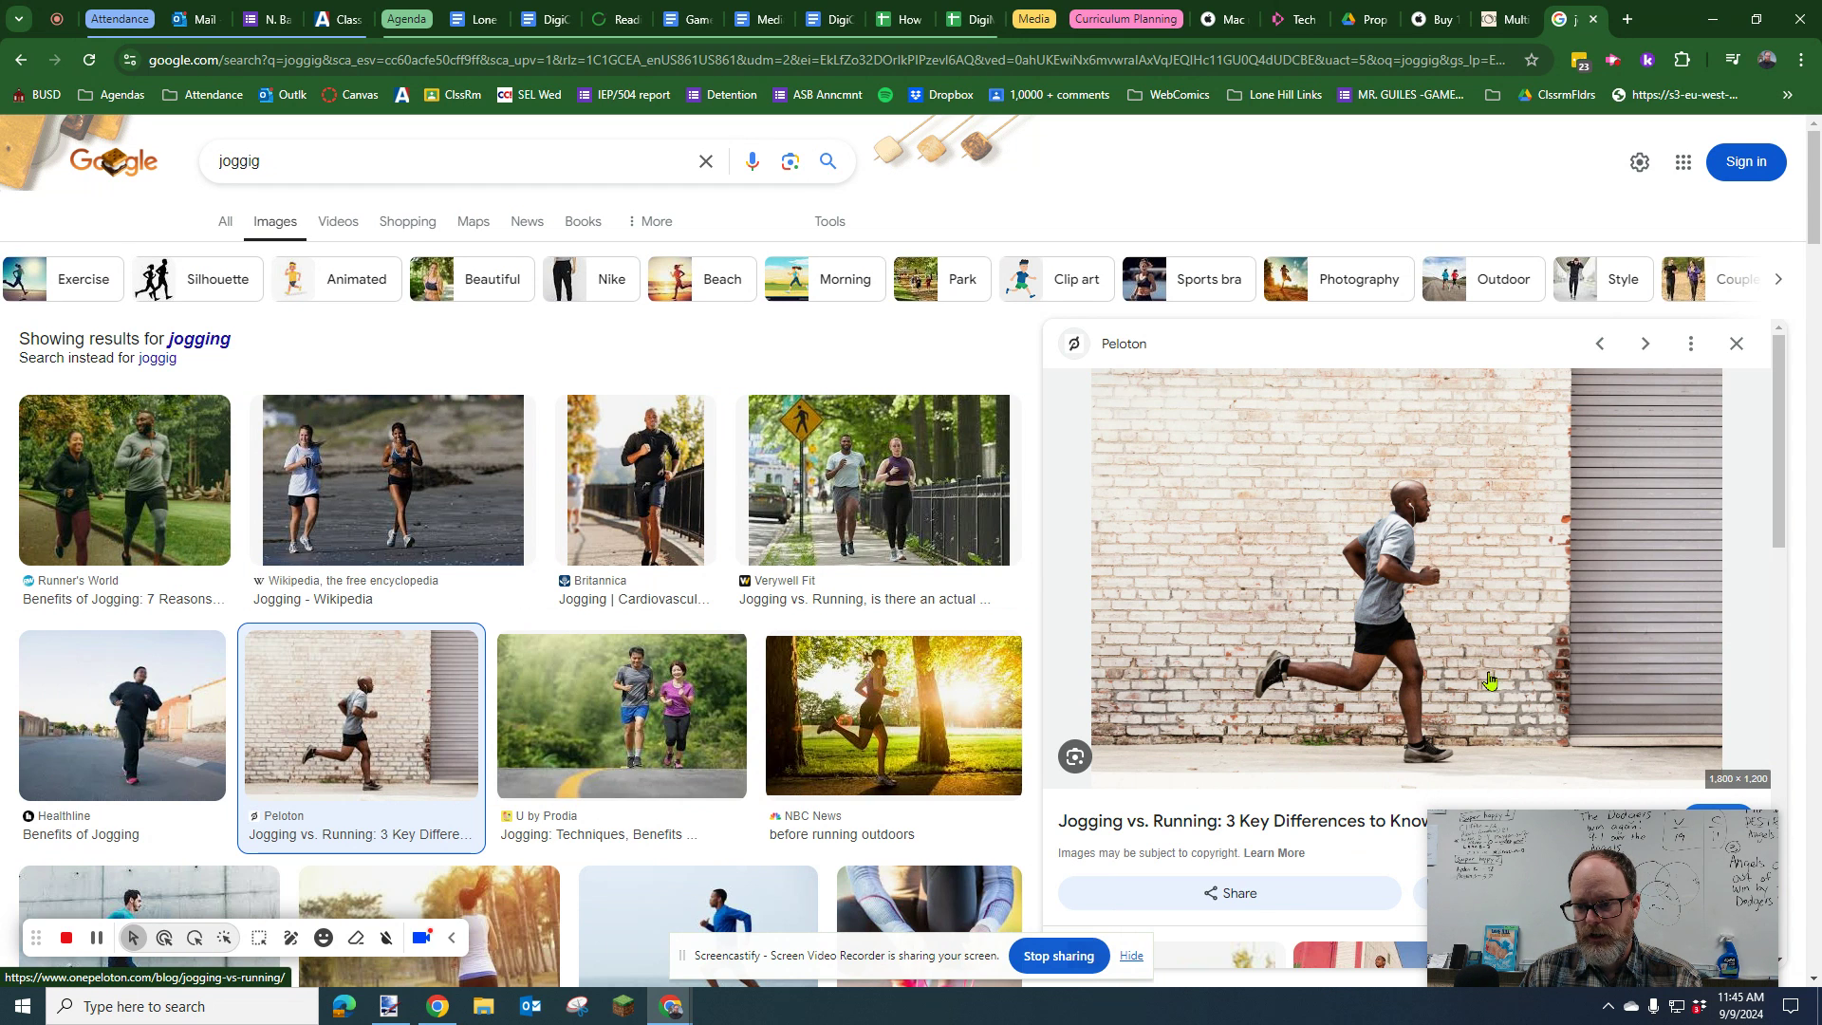
right_click(1327, 575)
click(1415, 368)
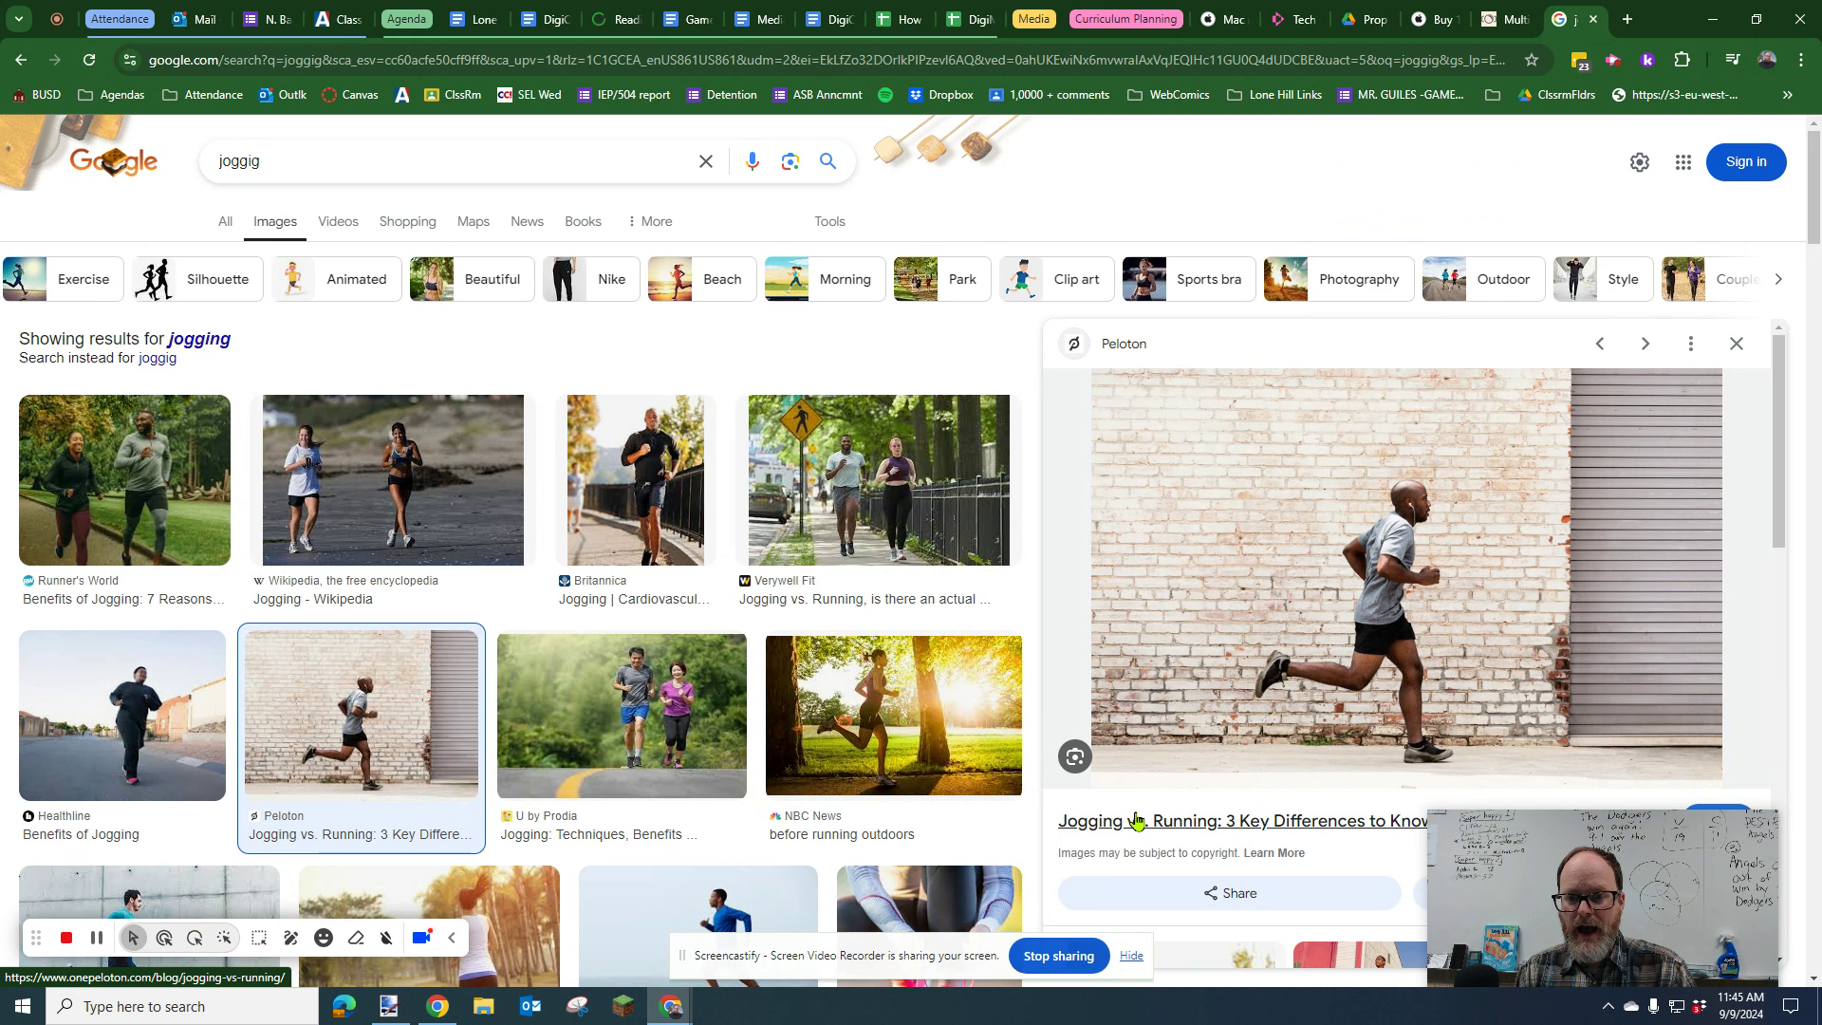
Switch to paint.net, deselect the Fortnite picture and add a new layer above Layer 4.
key(alt+Tab)
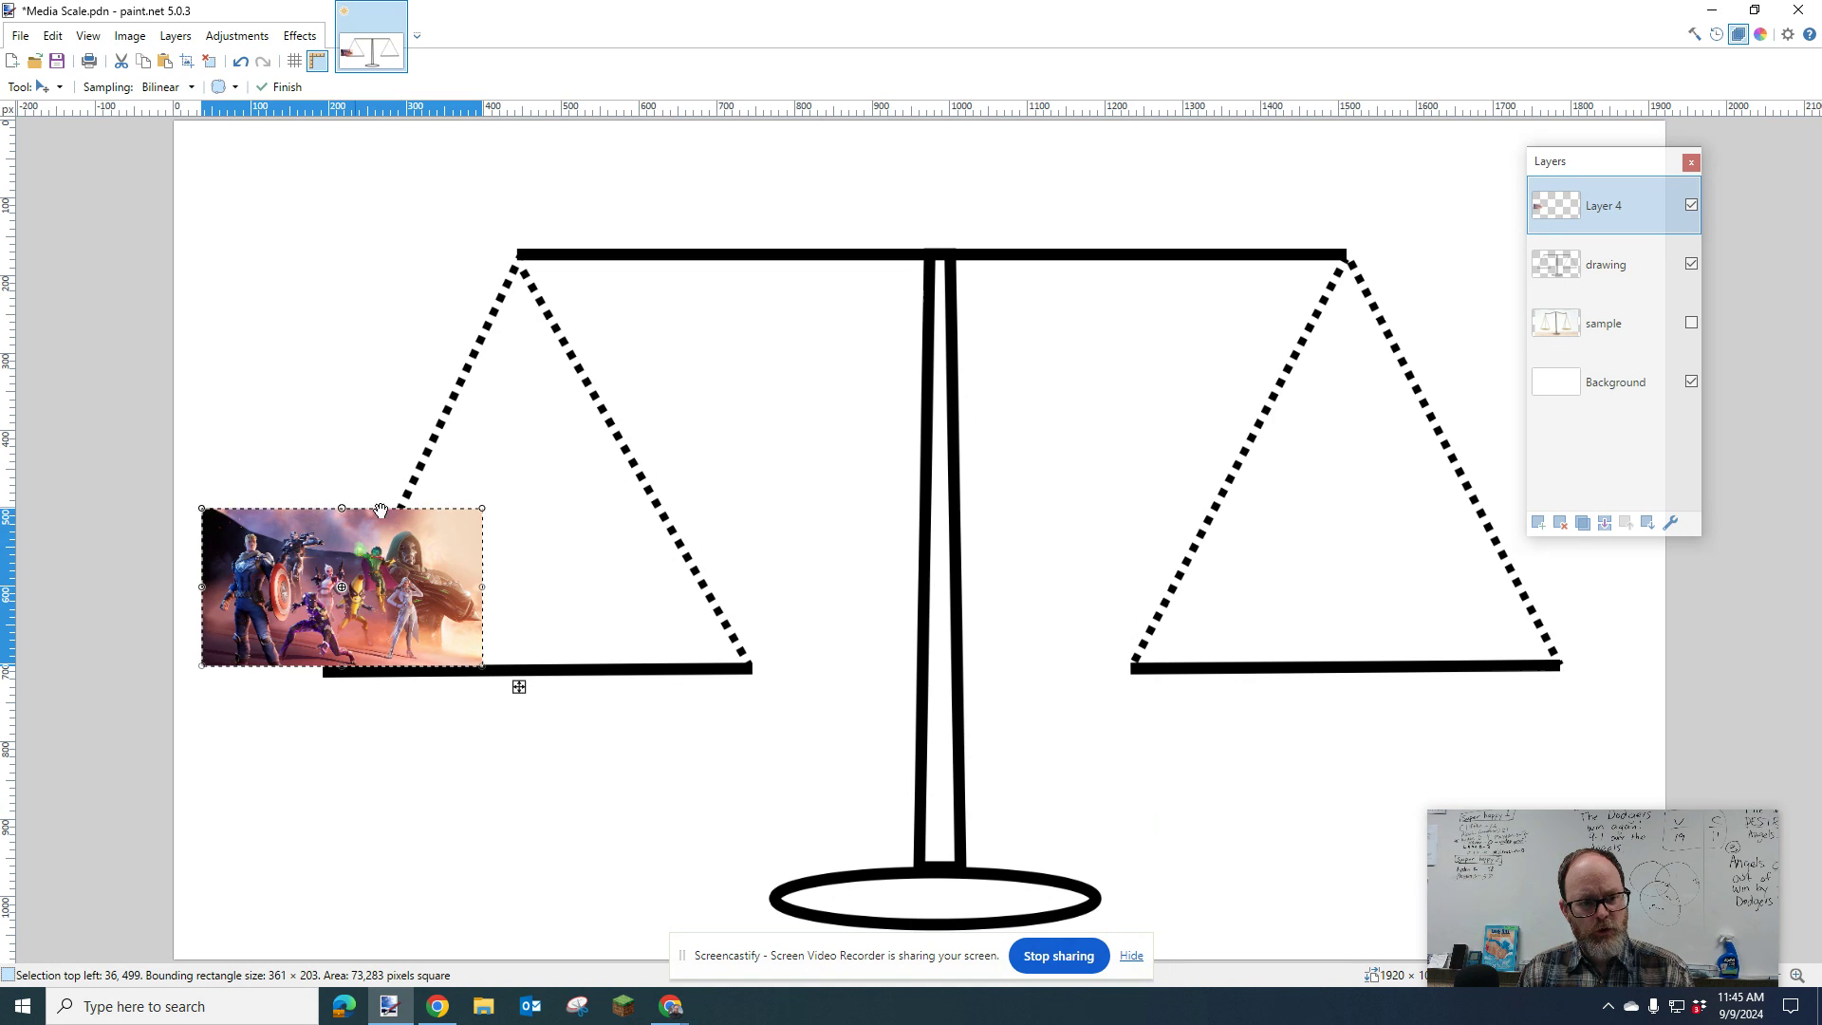
key(ctrl+d)
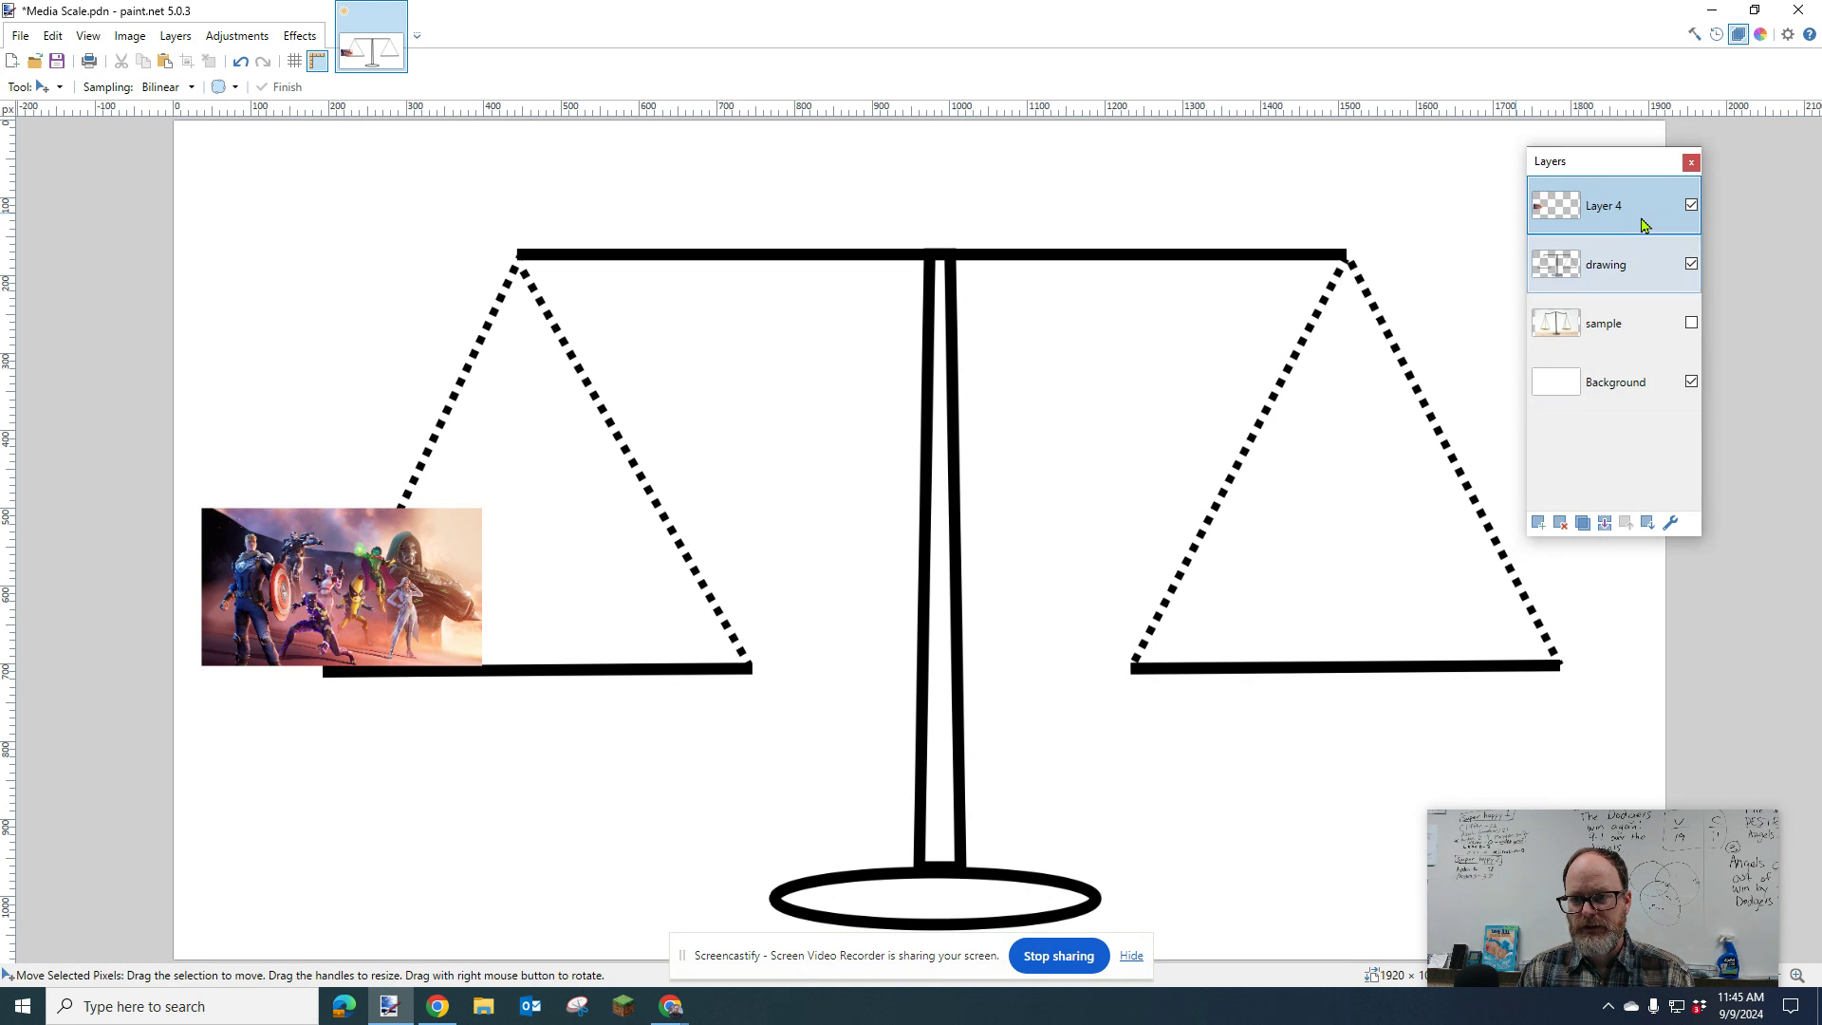
click(1538, 523)
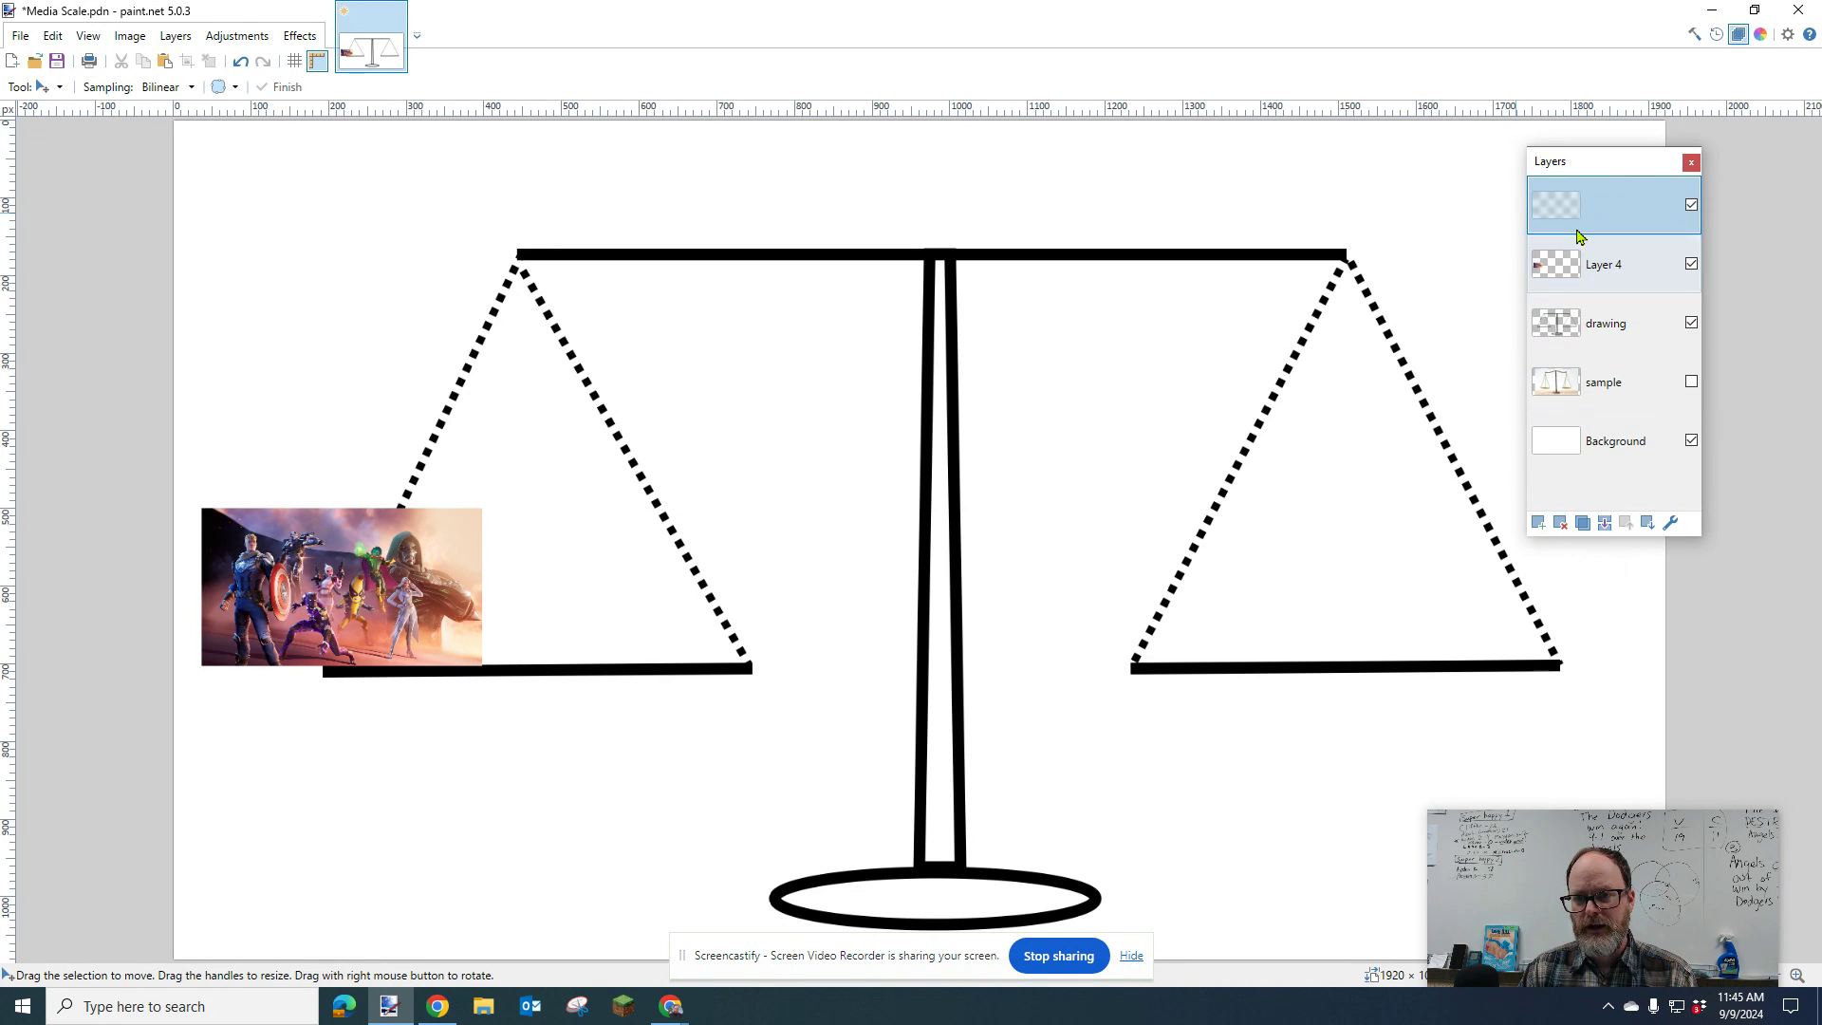
Paste the copied jogging picture onto Layer 5, keeping the canvas size.
key(ctrl+v)
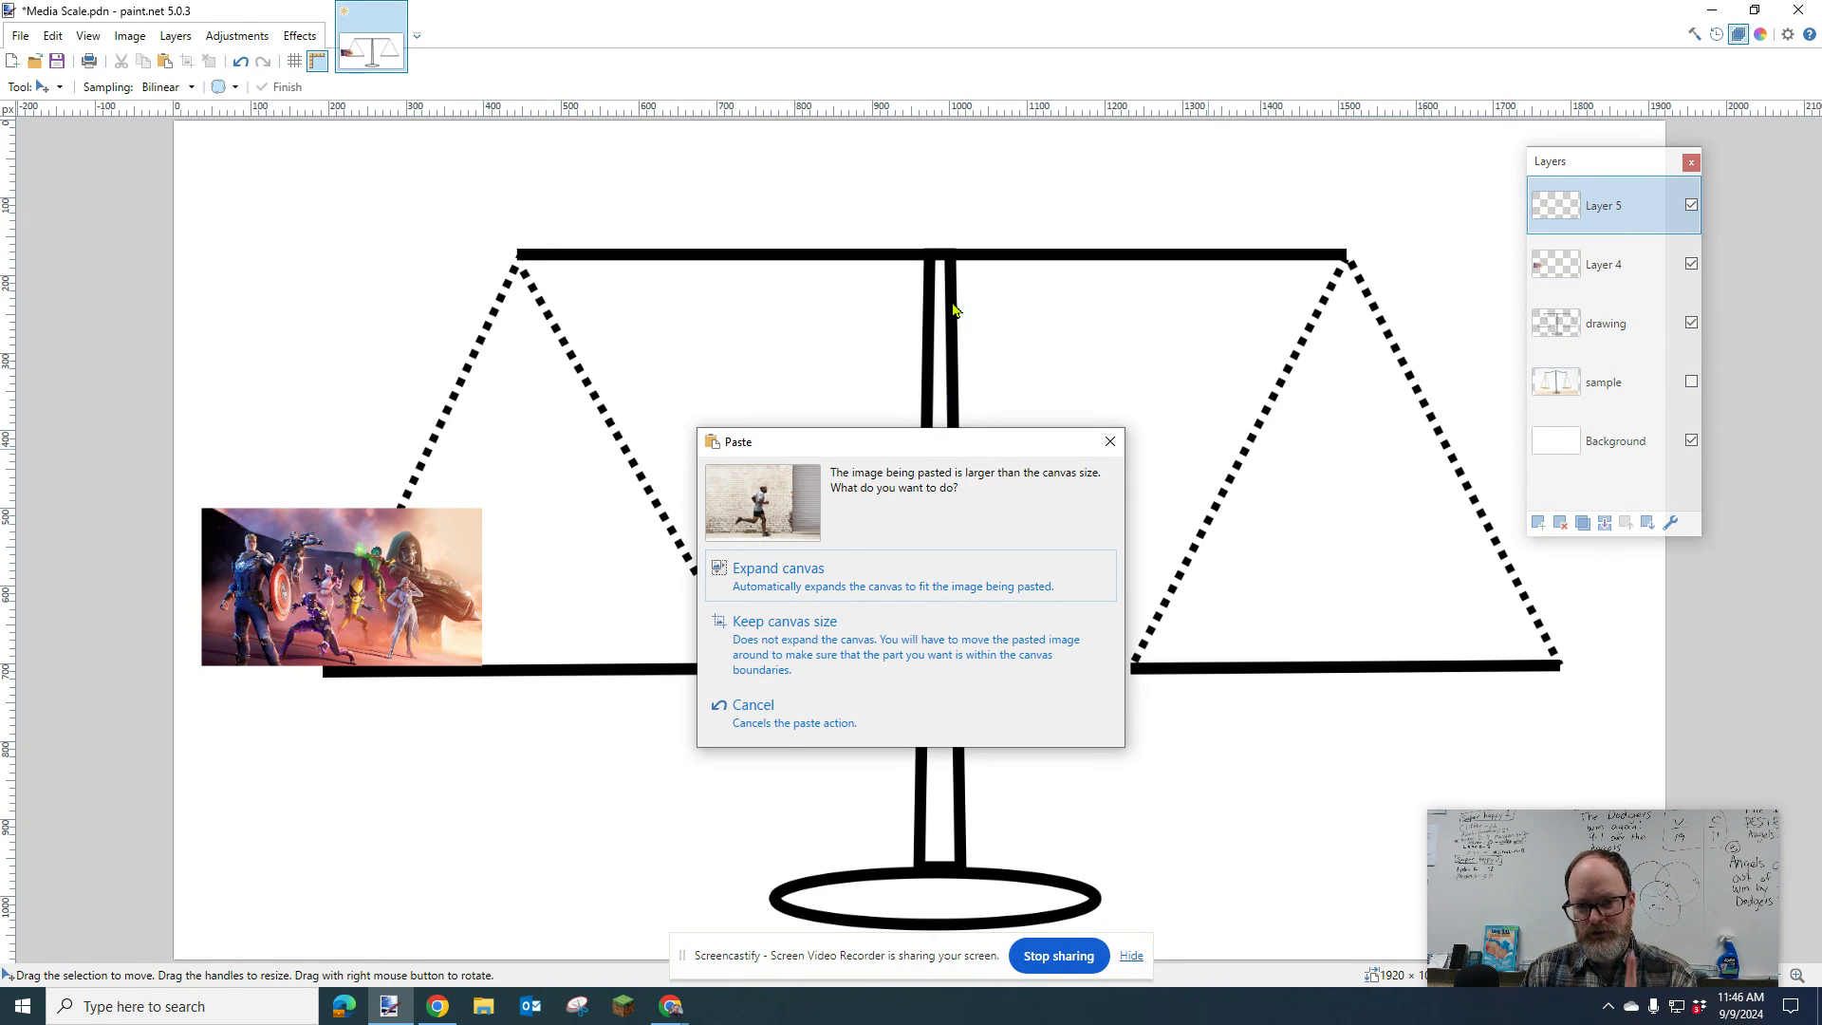
drag(935, 456, 1000, 169)
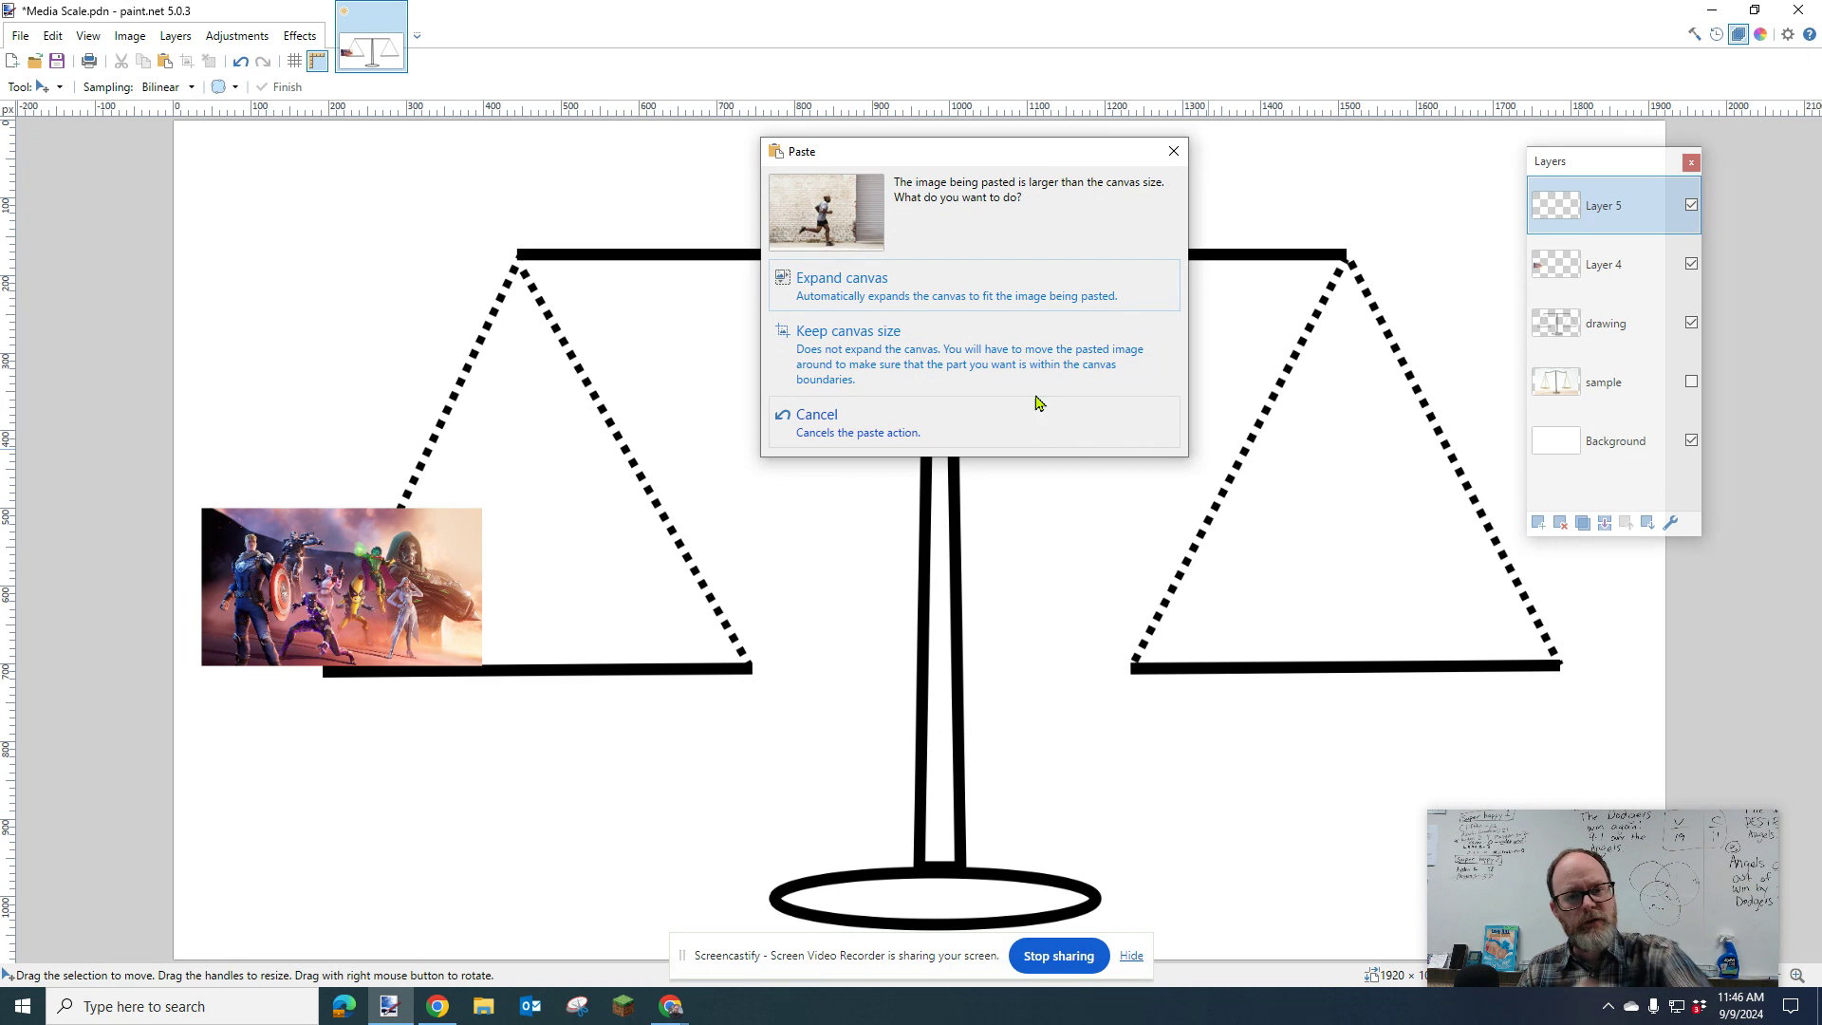
click(859, 366)
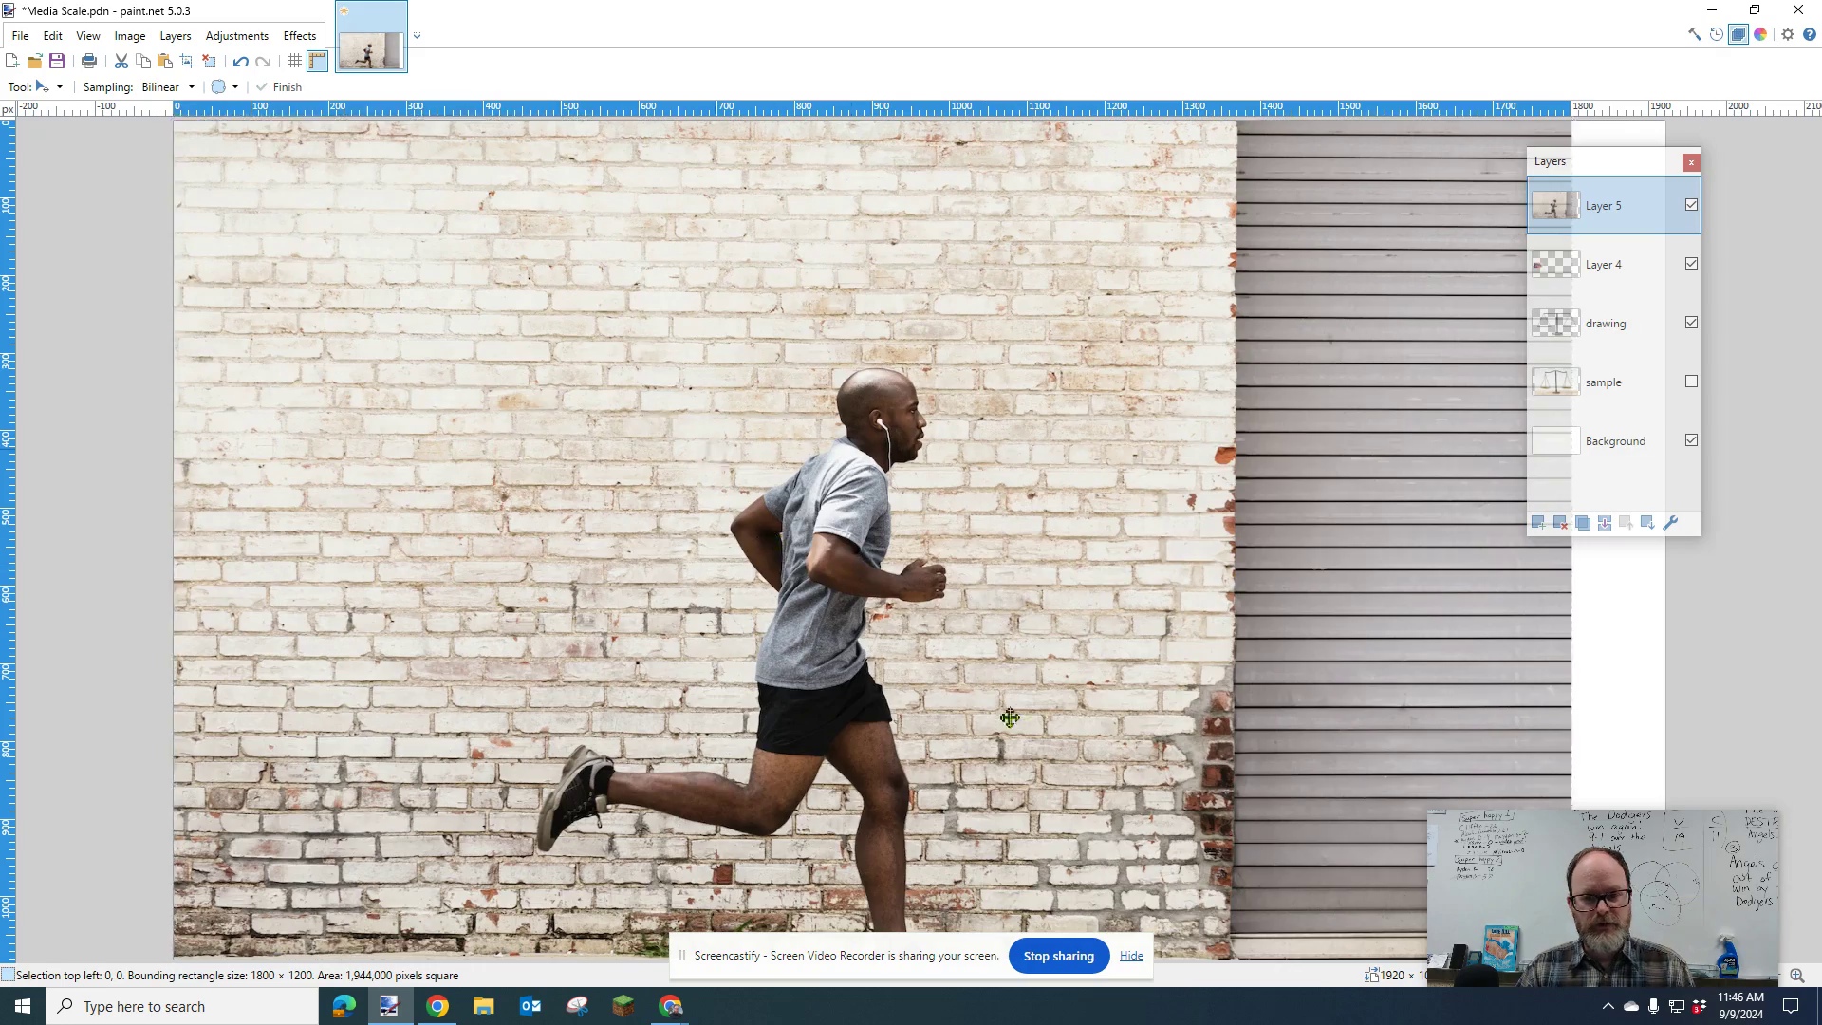
Shrink the pasted jogging picture to about 375 × 250 px, place it at the scale's right pan, and deselect it.
mouse_move(1011, 718)
mouse_down()
mouse_move(1177, 1020)
mouse_move(964, 395)
mouse_move(899, 382)
mouse_move(998, 425)
mouse_move(835, 392)
mouse_move(699, 264)
mouse_up()
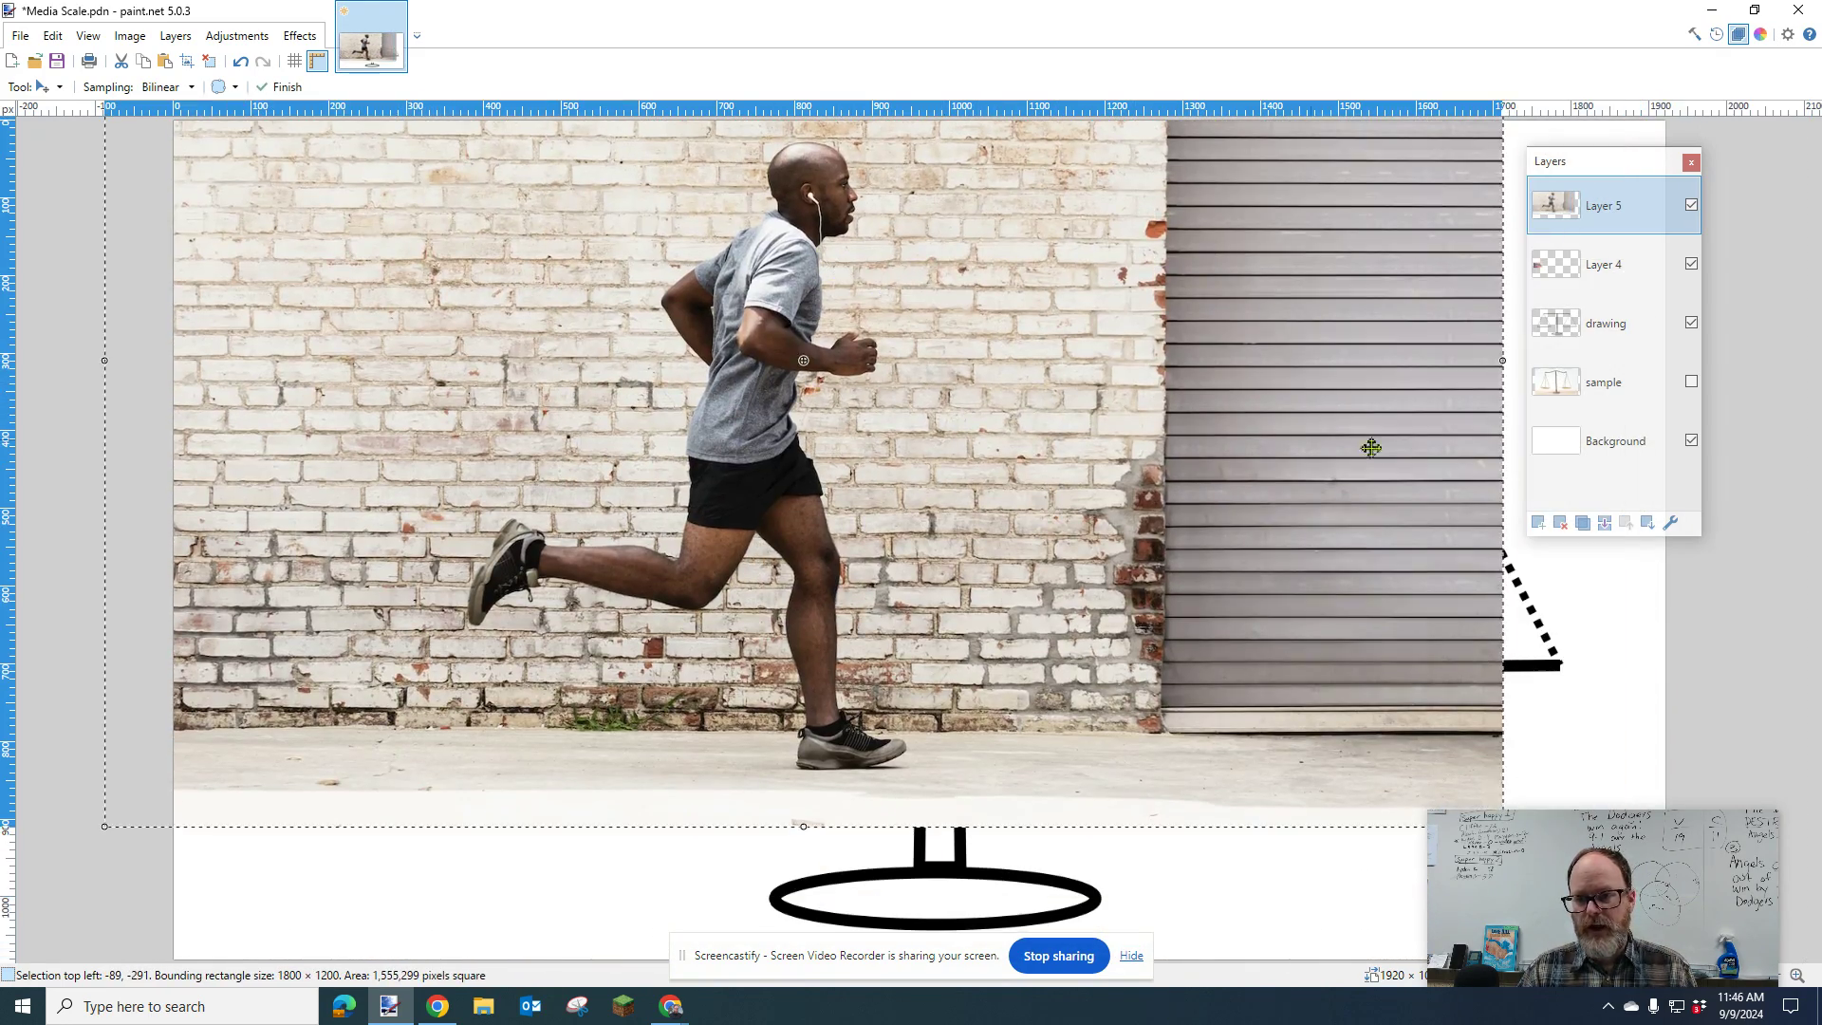
drag(1628, 913, 1630, 714)
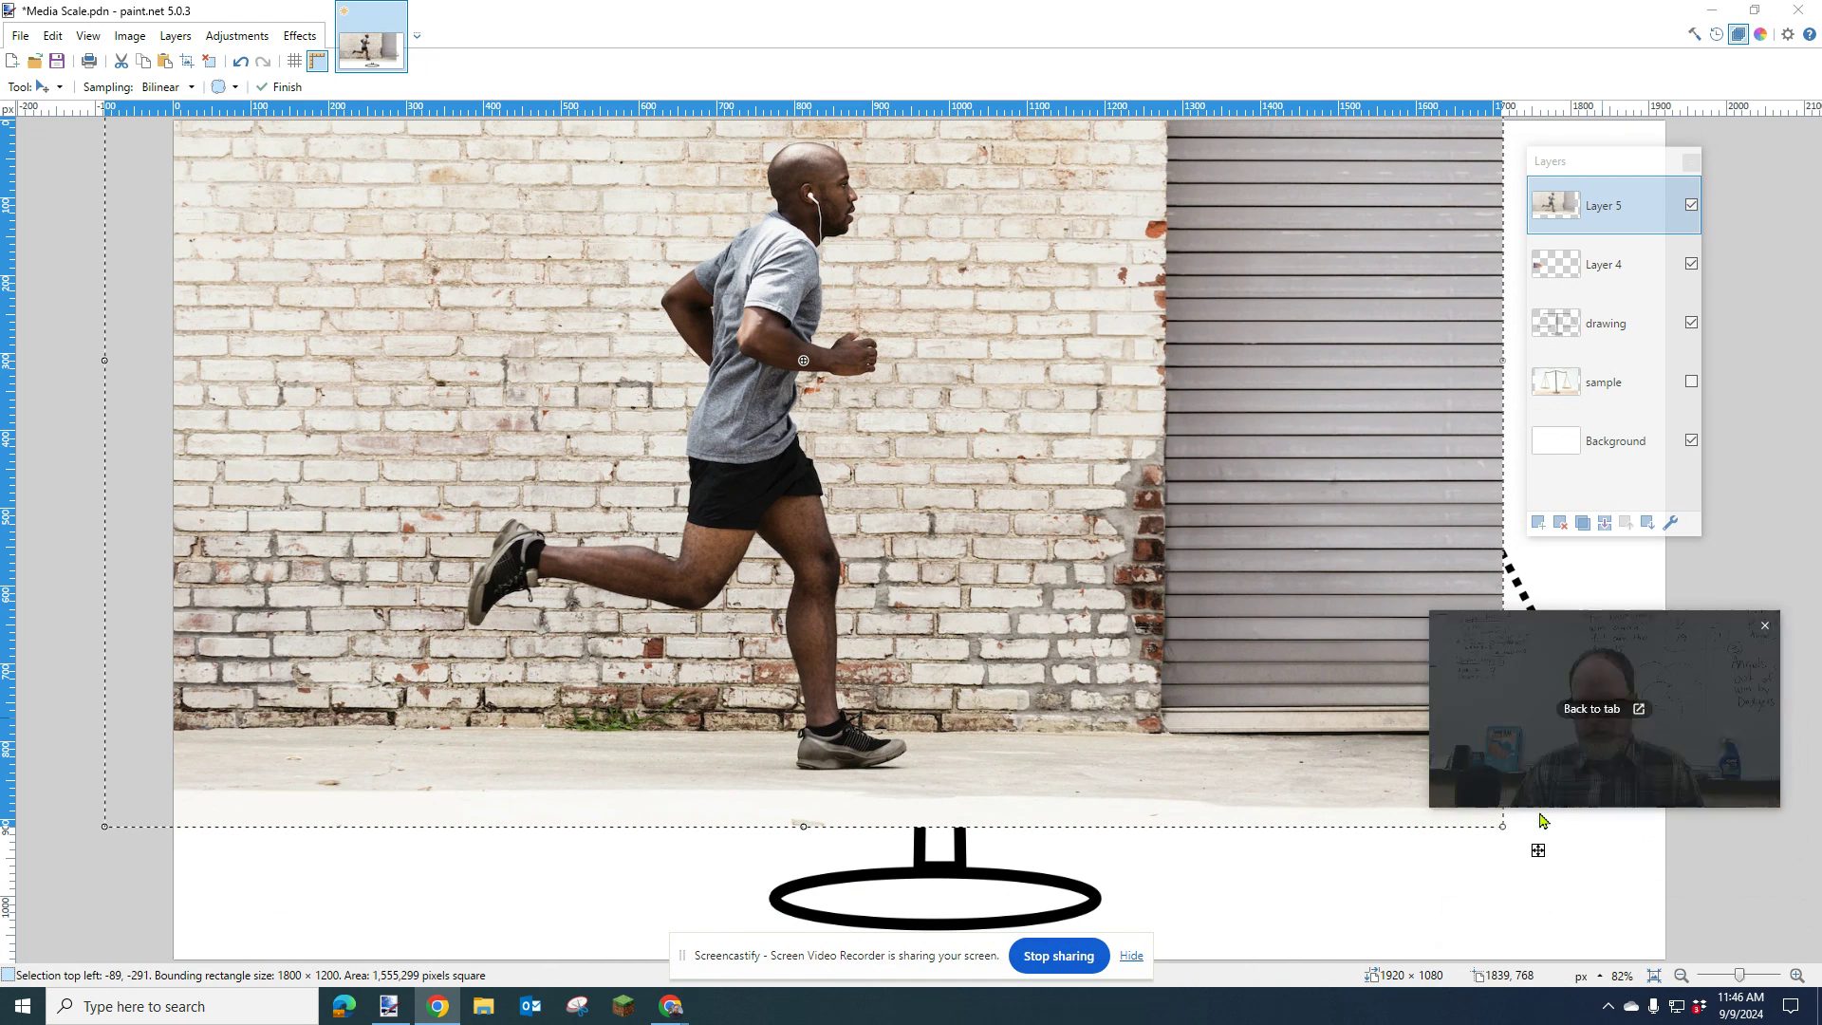
click(1679, 975)
click(1679, 975)
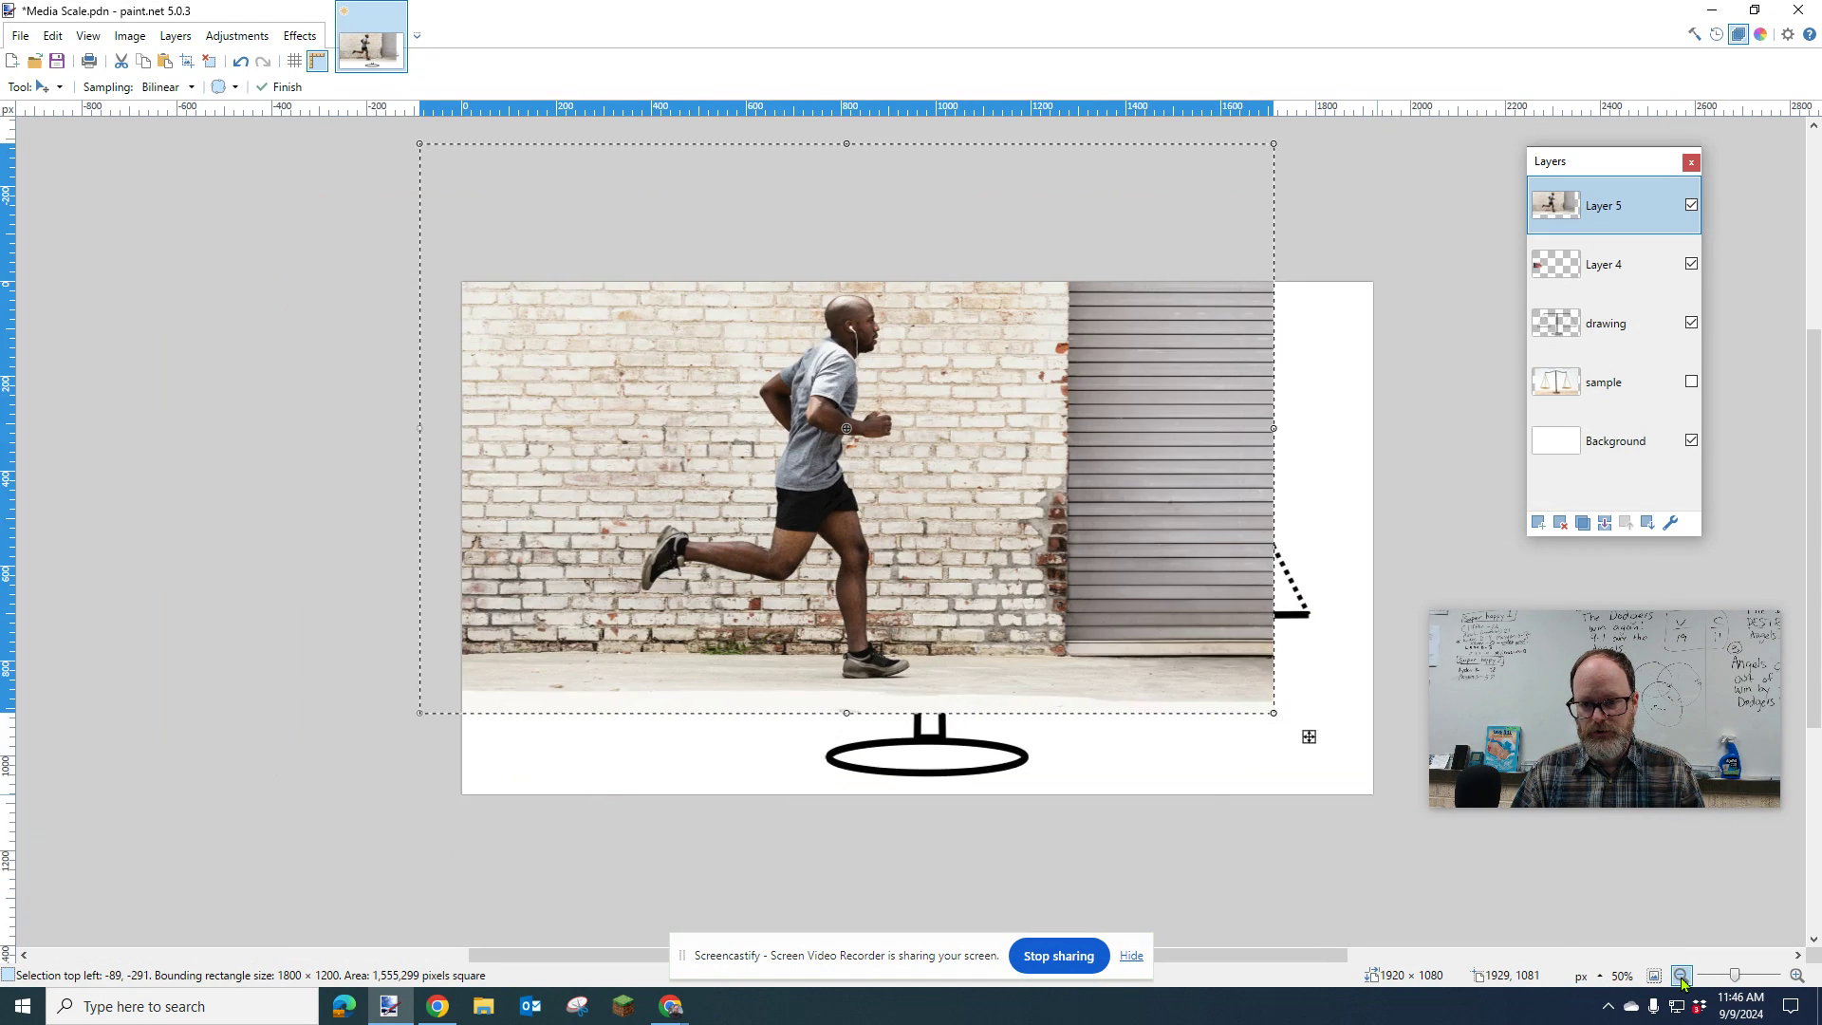
click(1680, 975)
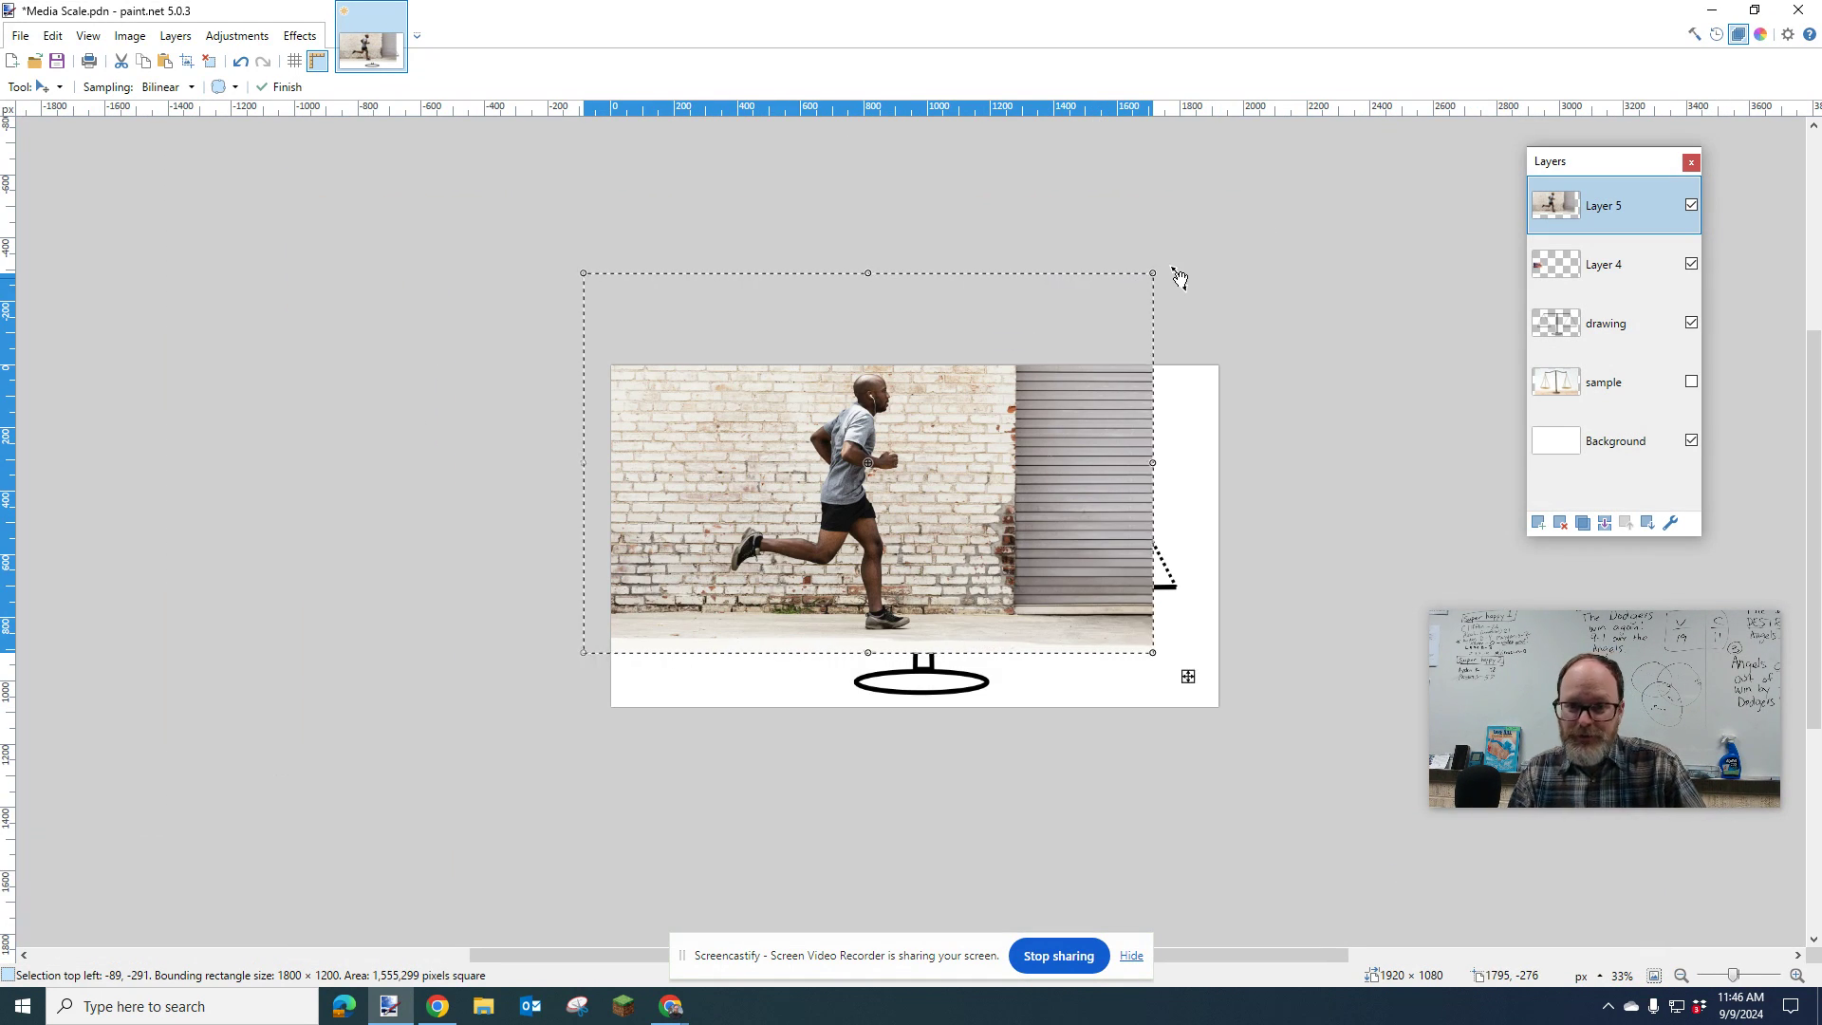
drag(1145, 279, 1092, 487)
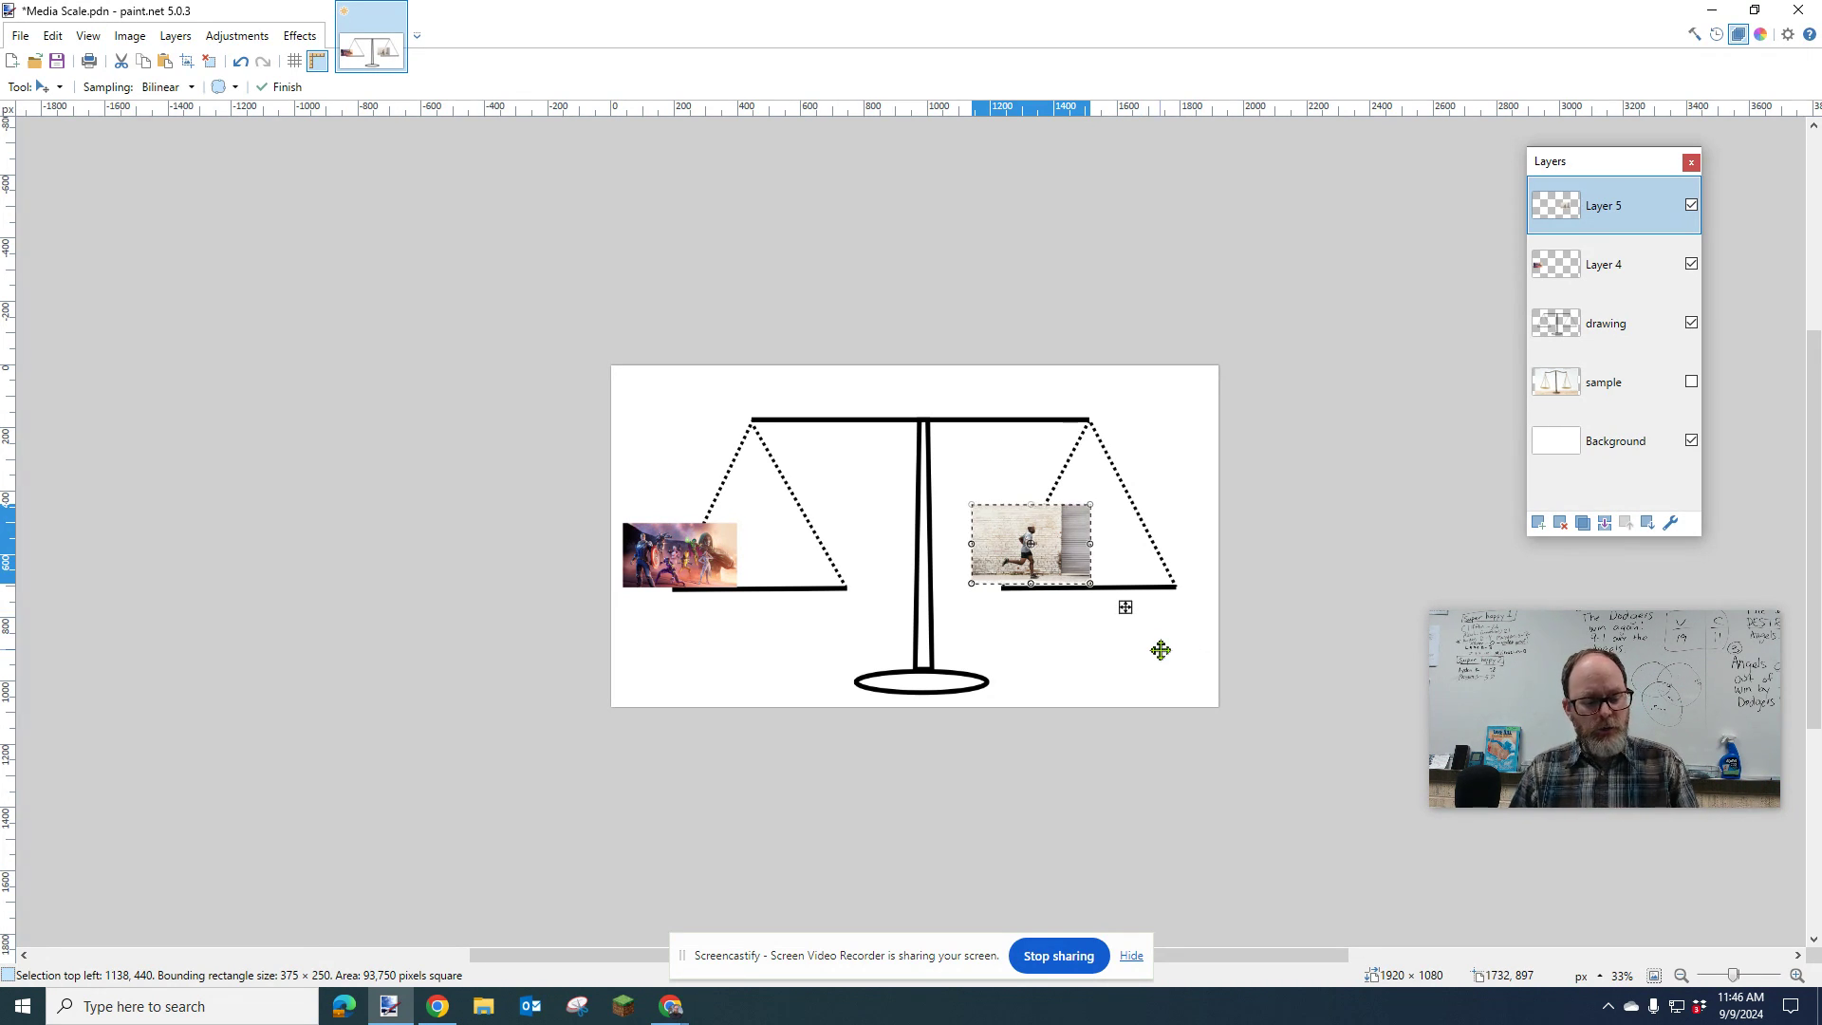
key(ctrl+d)
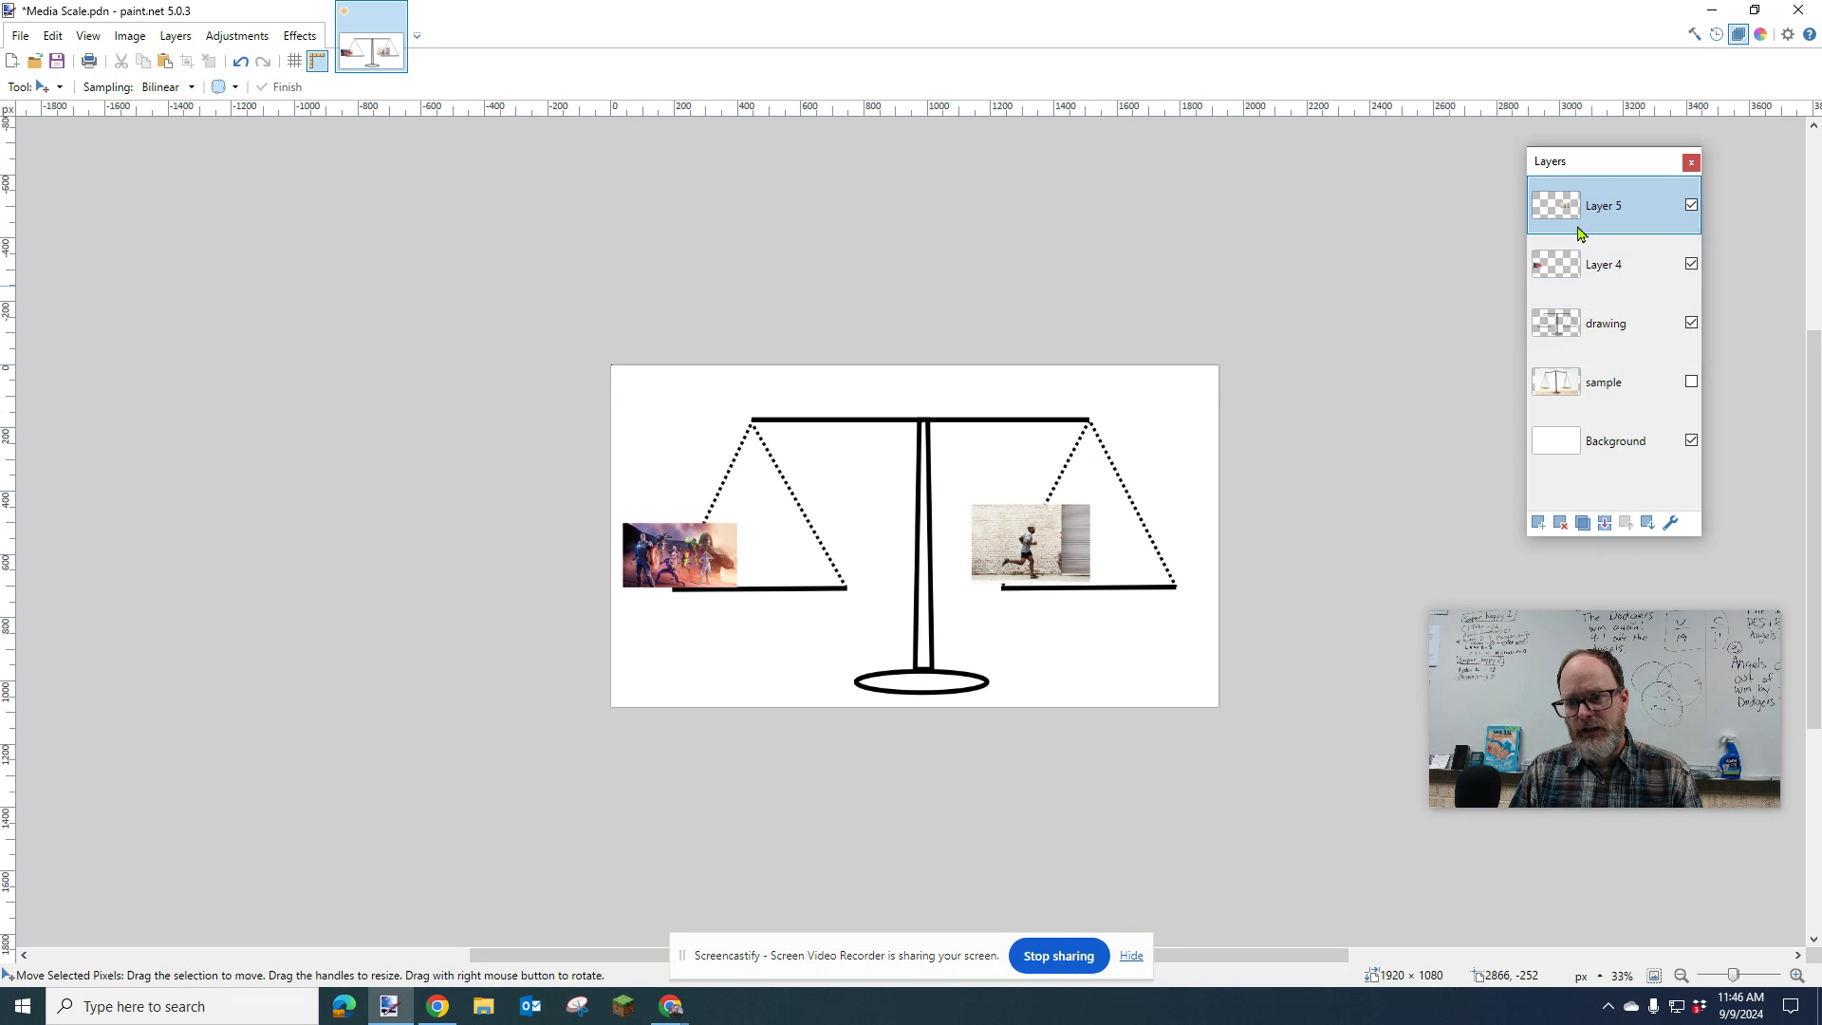
Toggle Layer 4's visibility off and on to identify its picture, and rename the layer as "fortnite".
click(1690, 265)
click(1690, 265)
double_click(1627, 274)
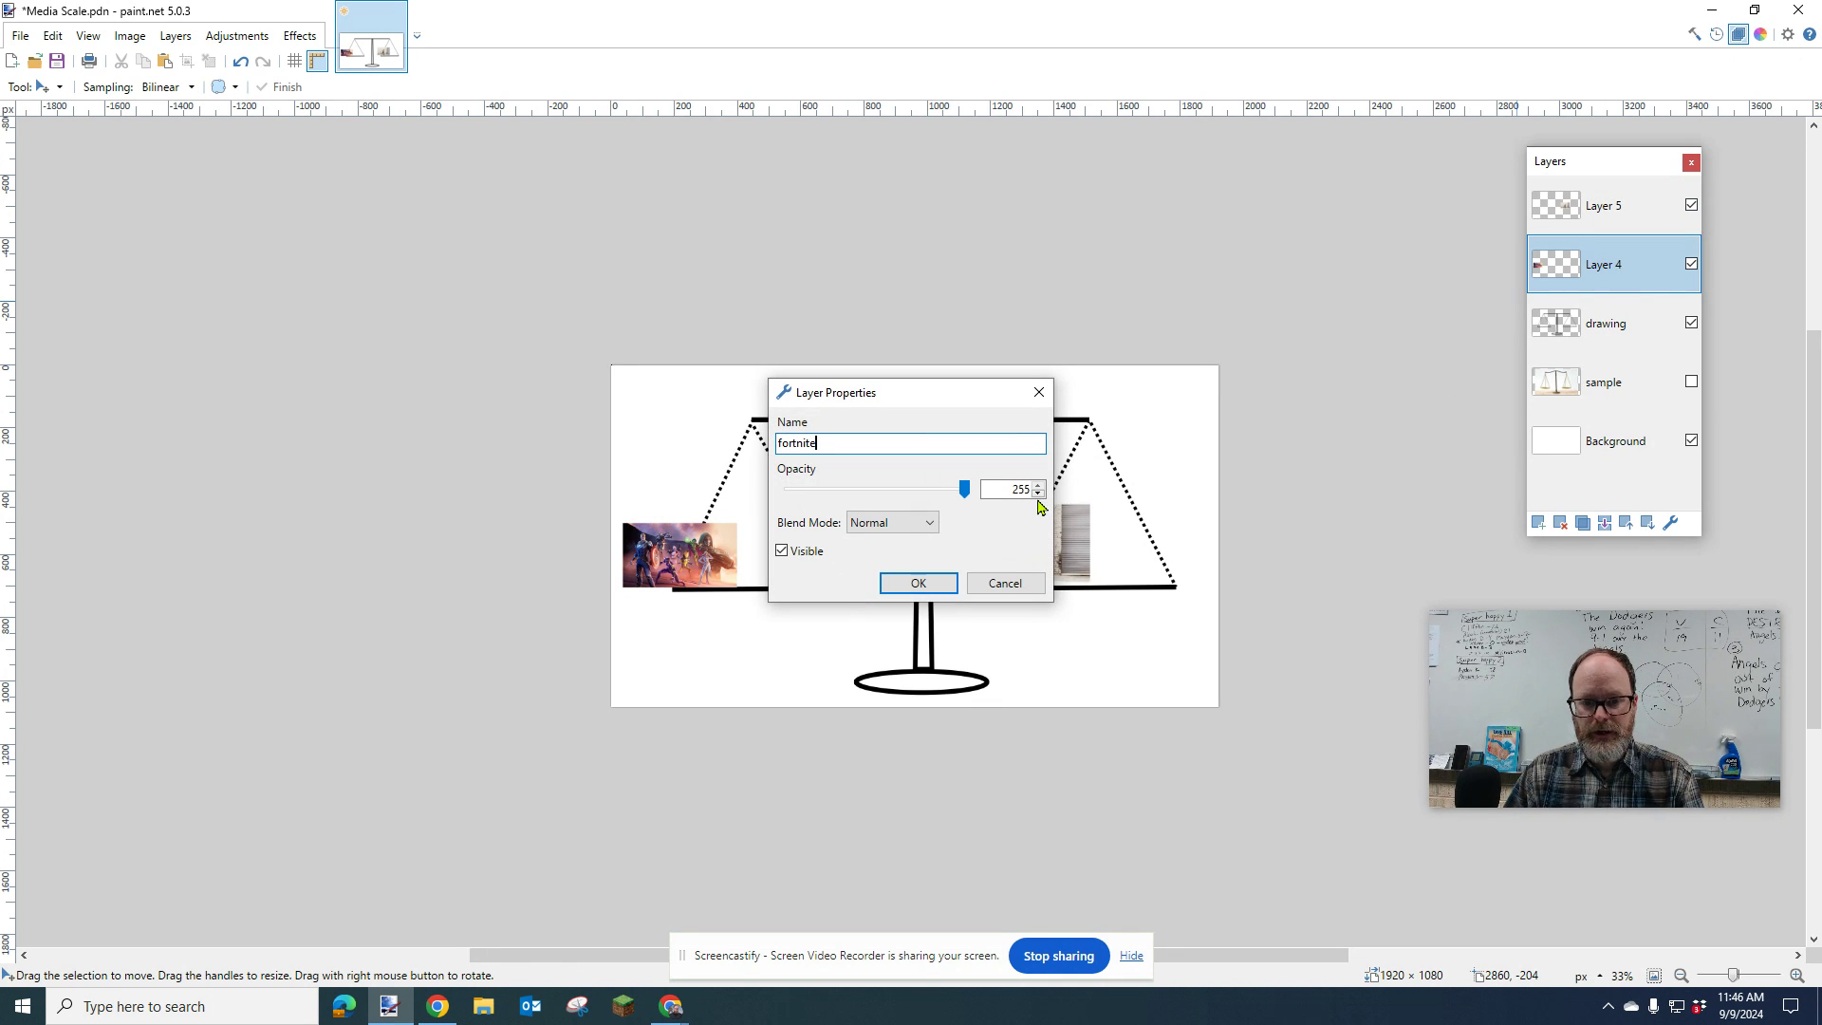
click(929, 582)
Rename Layer 5 as "jogging" and toggle its visibility off and on to check which picture it holds.
double_click(1618, 214)
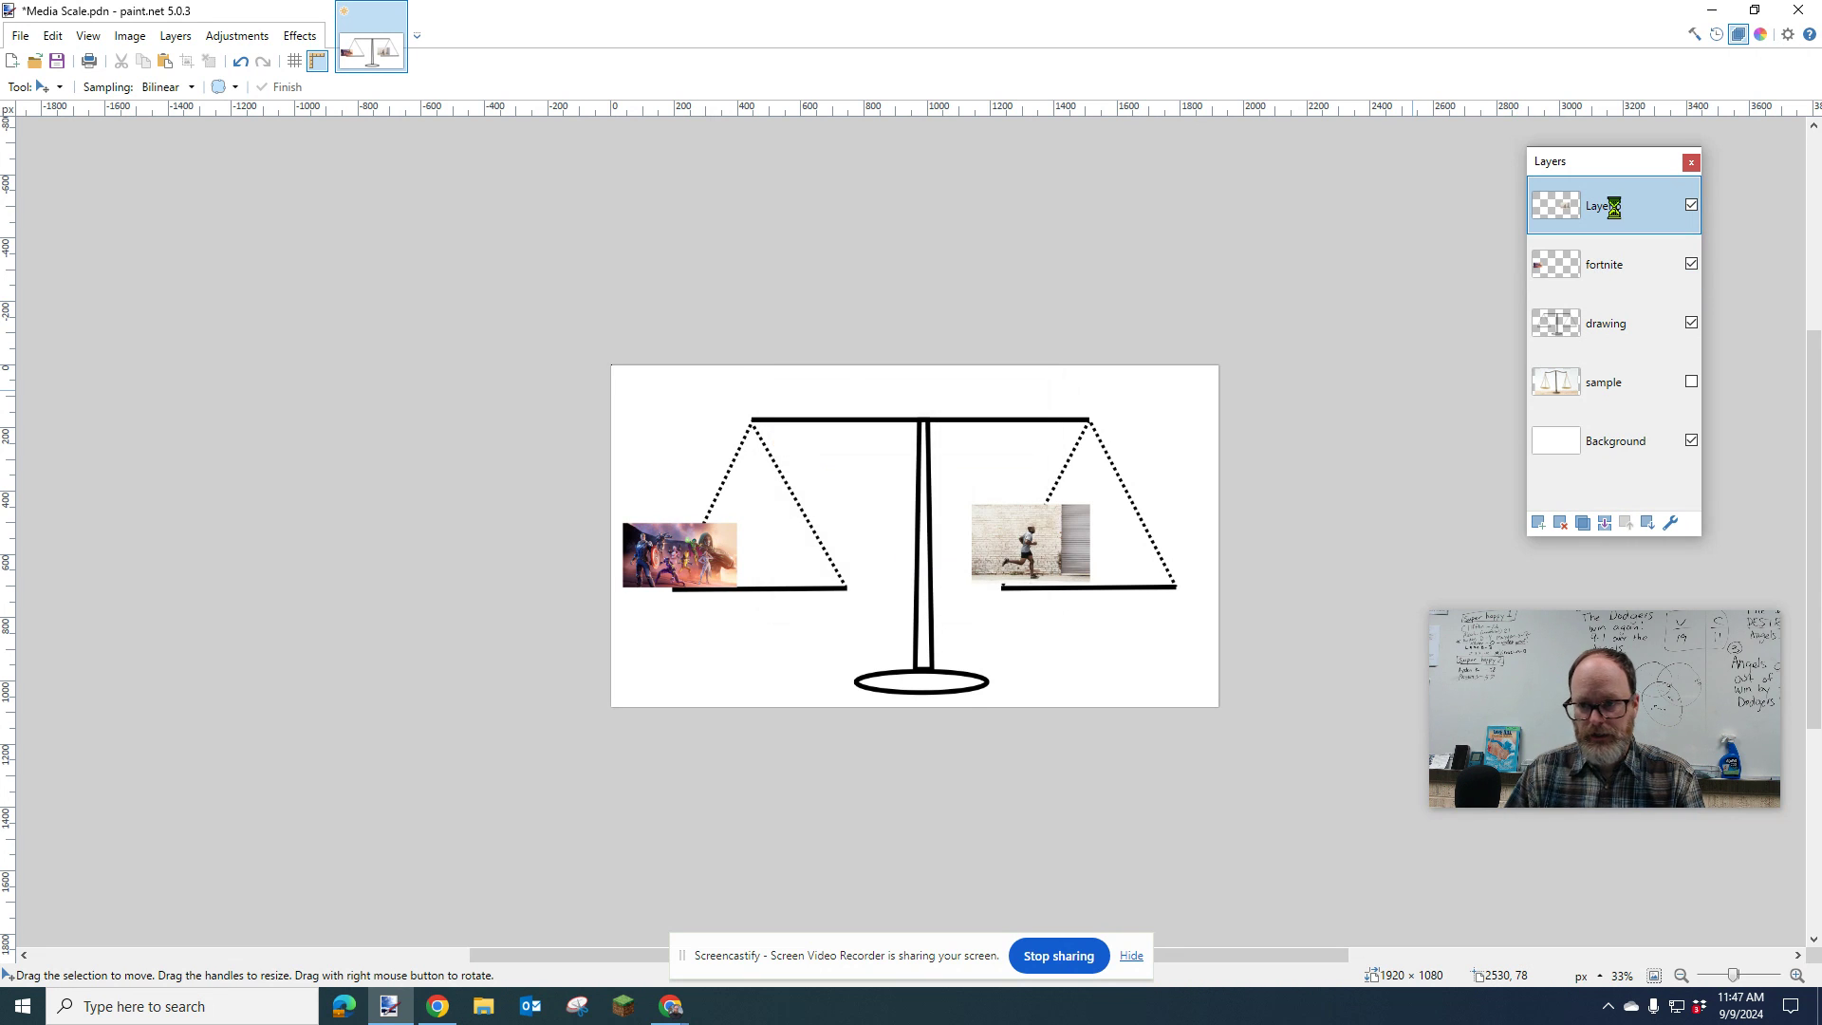
text(joggin)
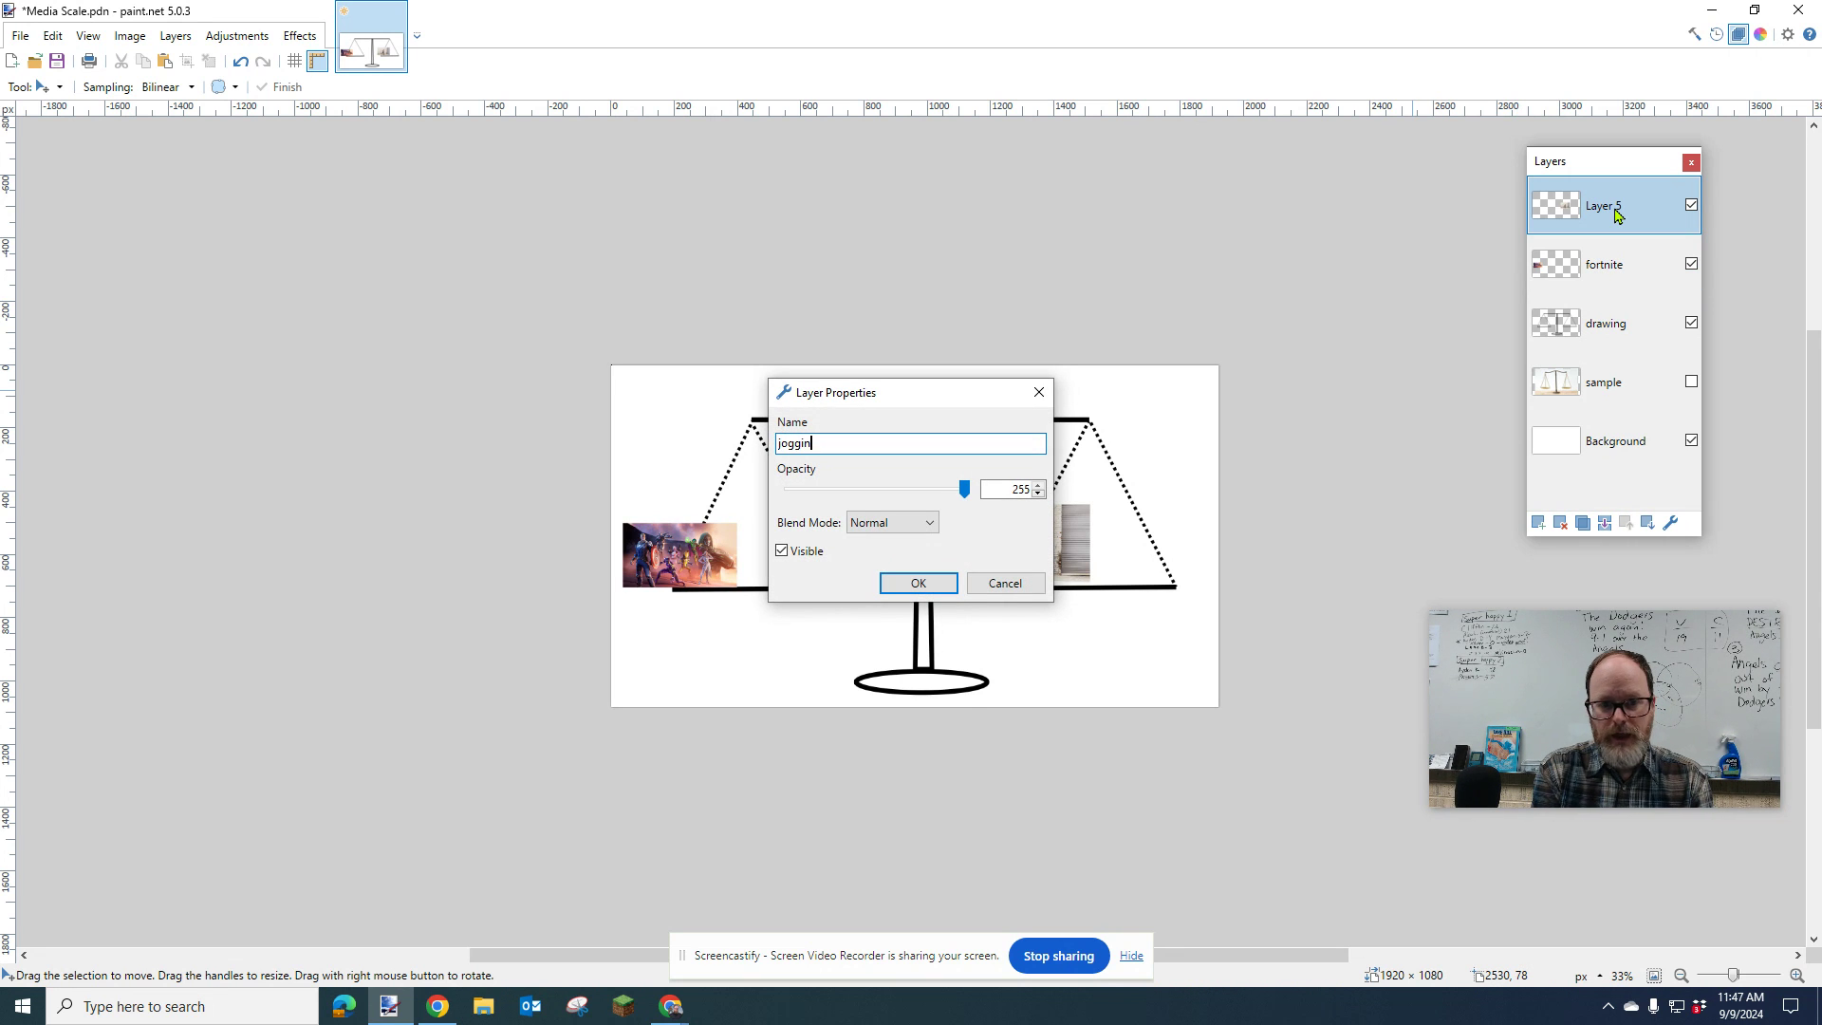
text(g)
key(Return)
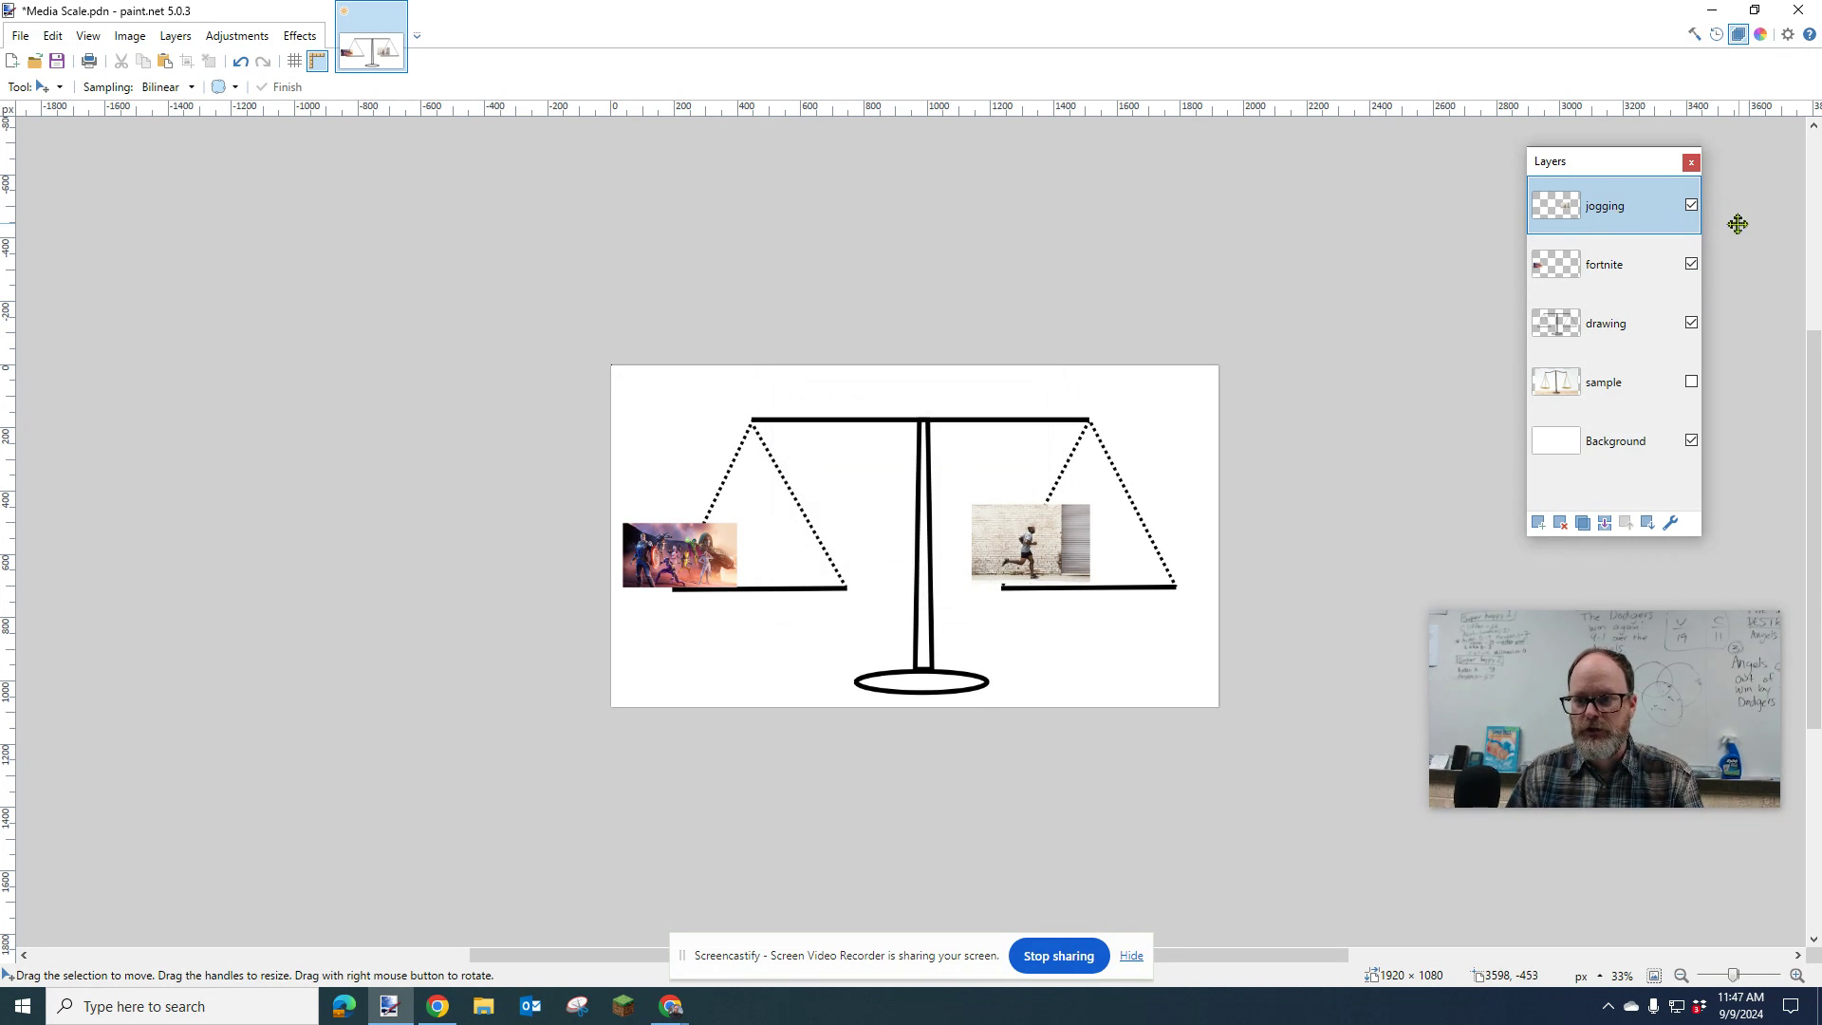
click(1692, 207)
click(1692, 206)
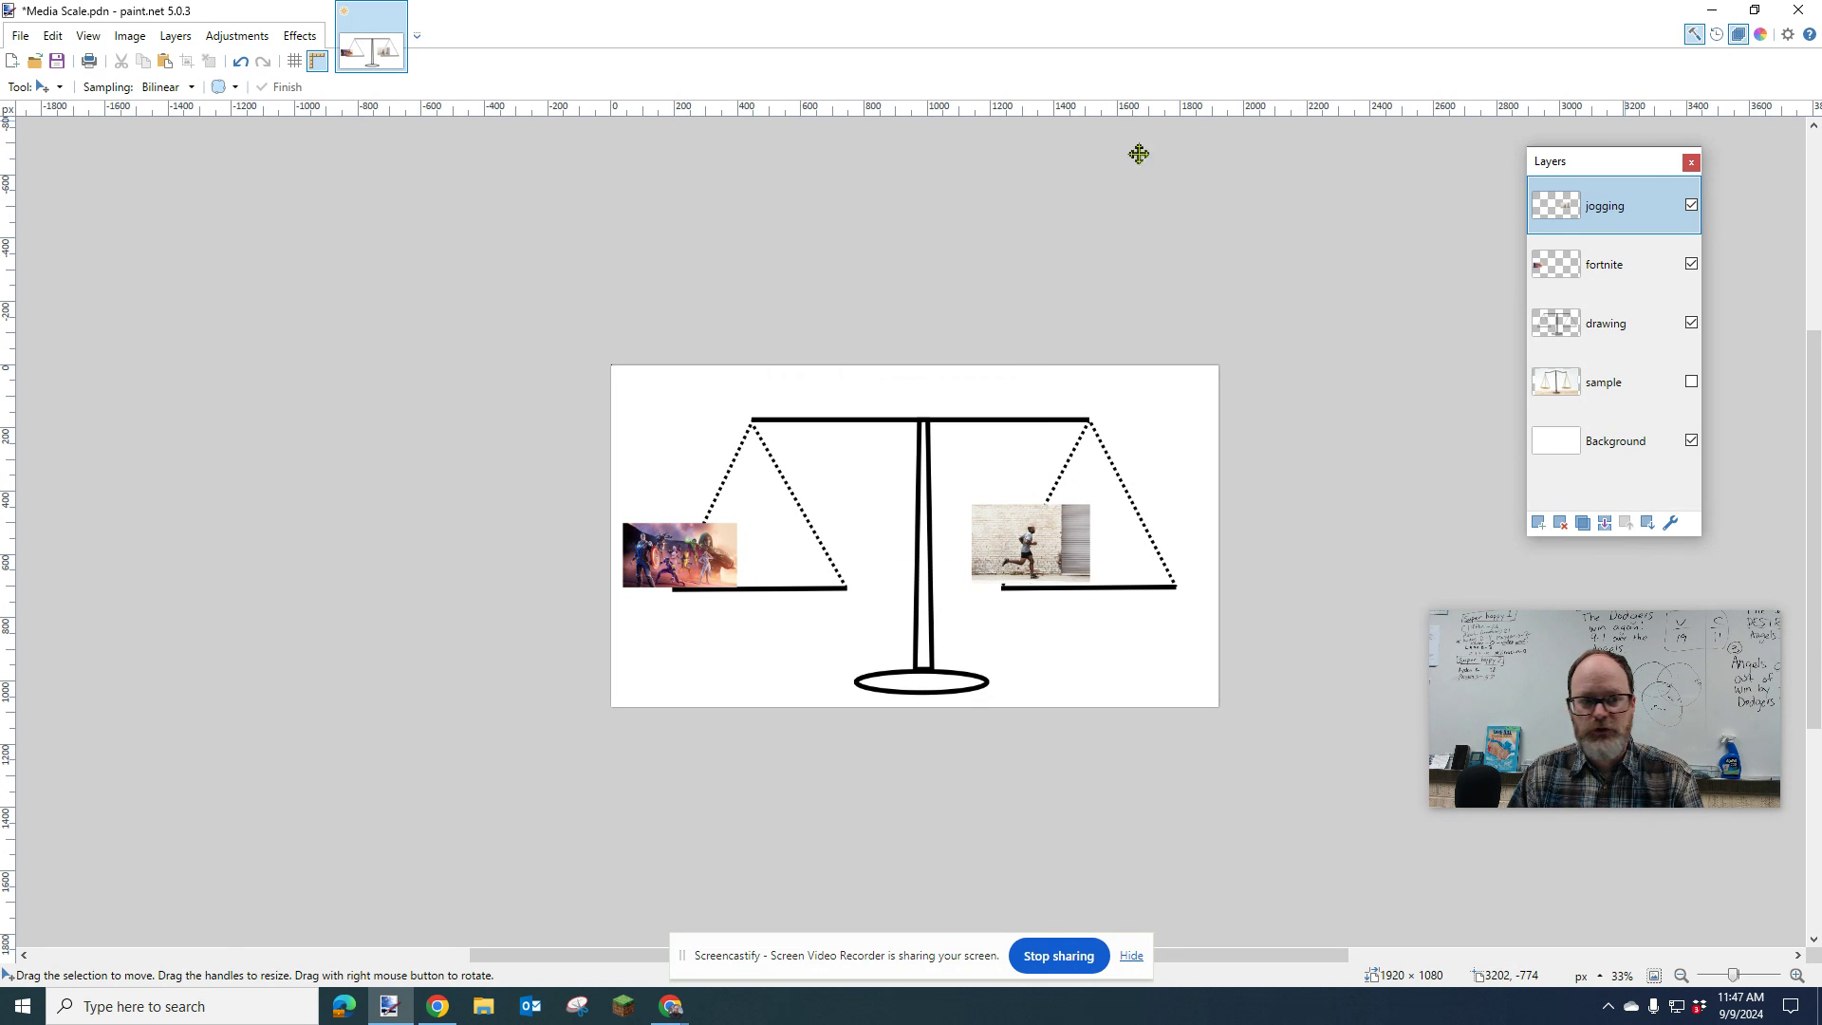
Show the Tools window, enlarge the jogging layer's content to a bounding size of 3072 × 1728 px, and move the runner beside the Fortnite picture.
click(1694, 34)
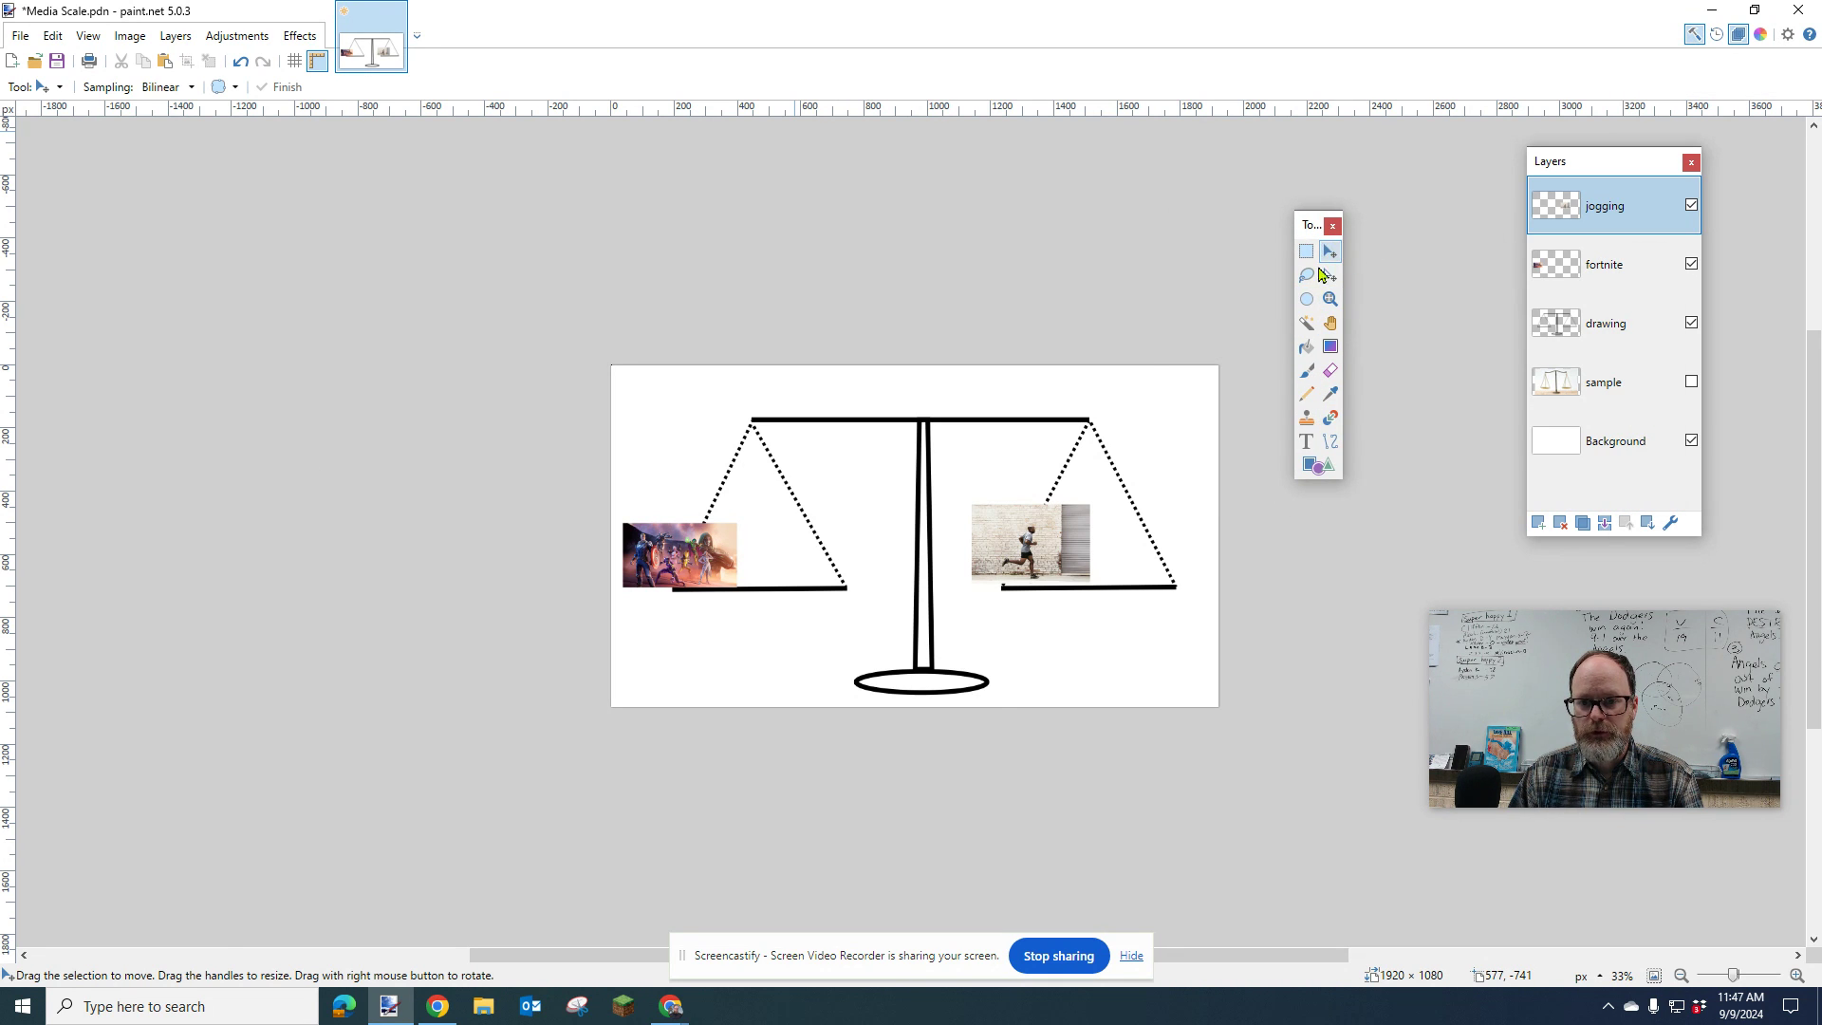
drag(961, 553, 1044, 553)
drag(1086, 515, 1097, 534)
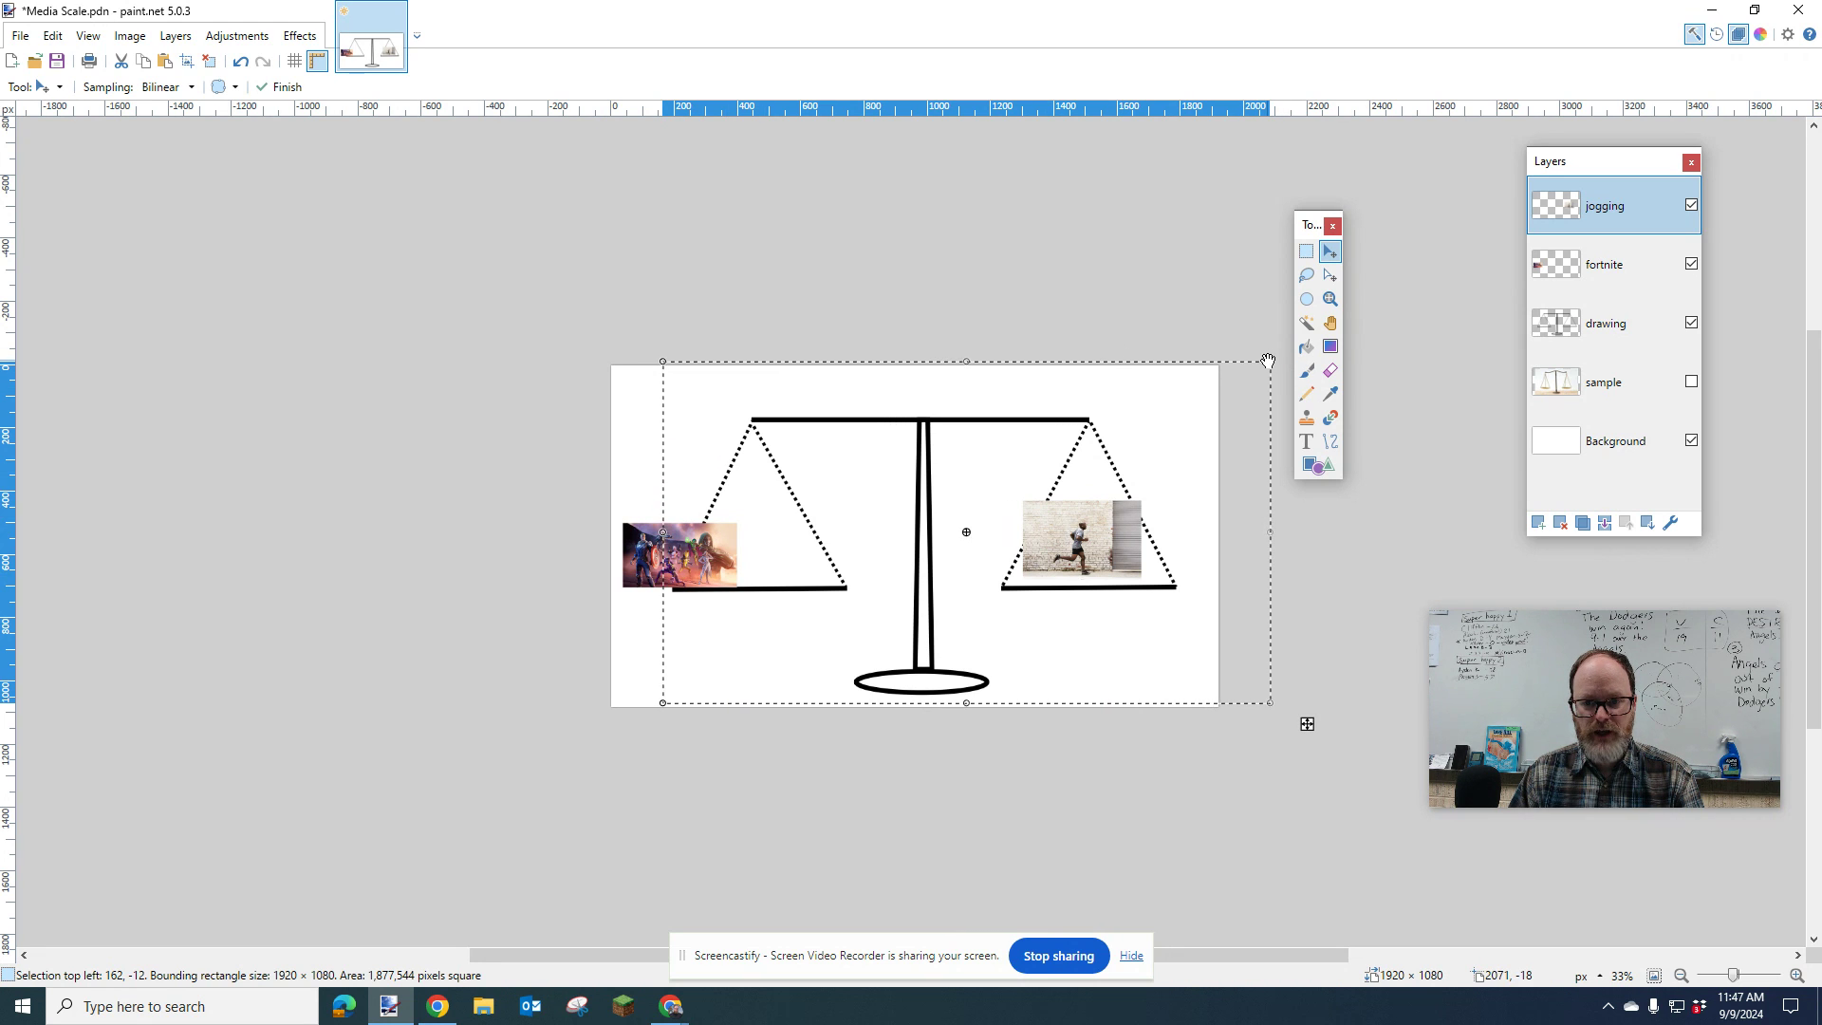
drag(1267, 360, 1793, 150)
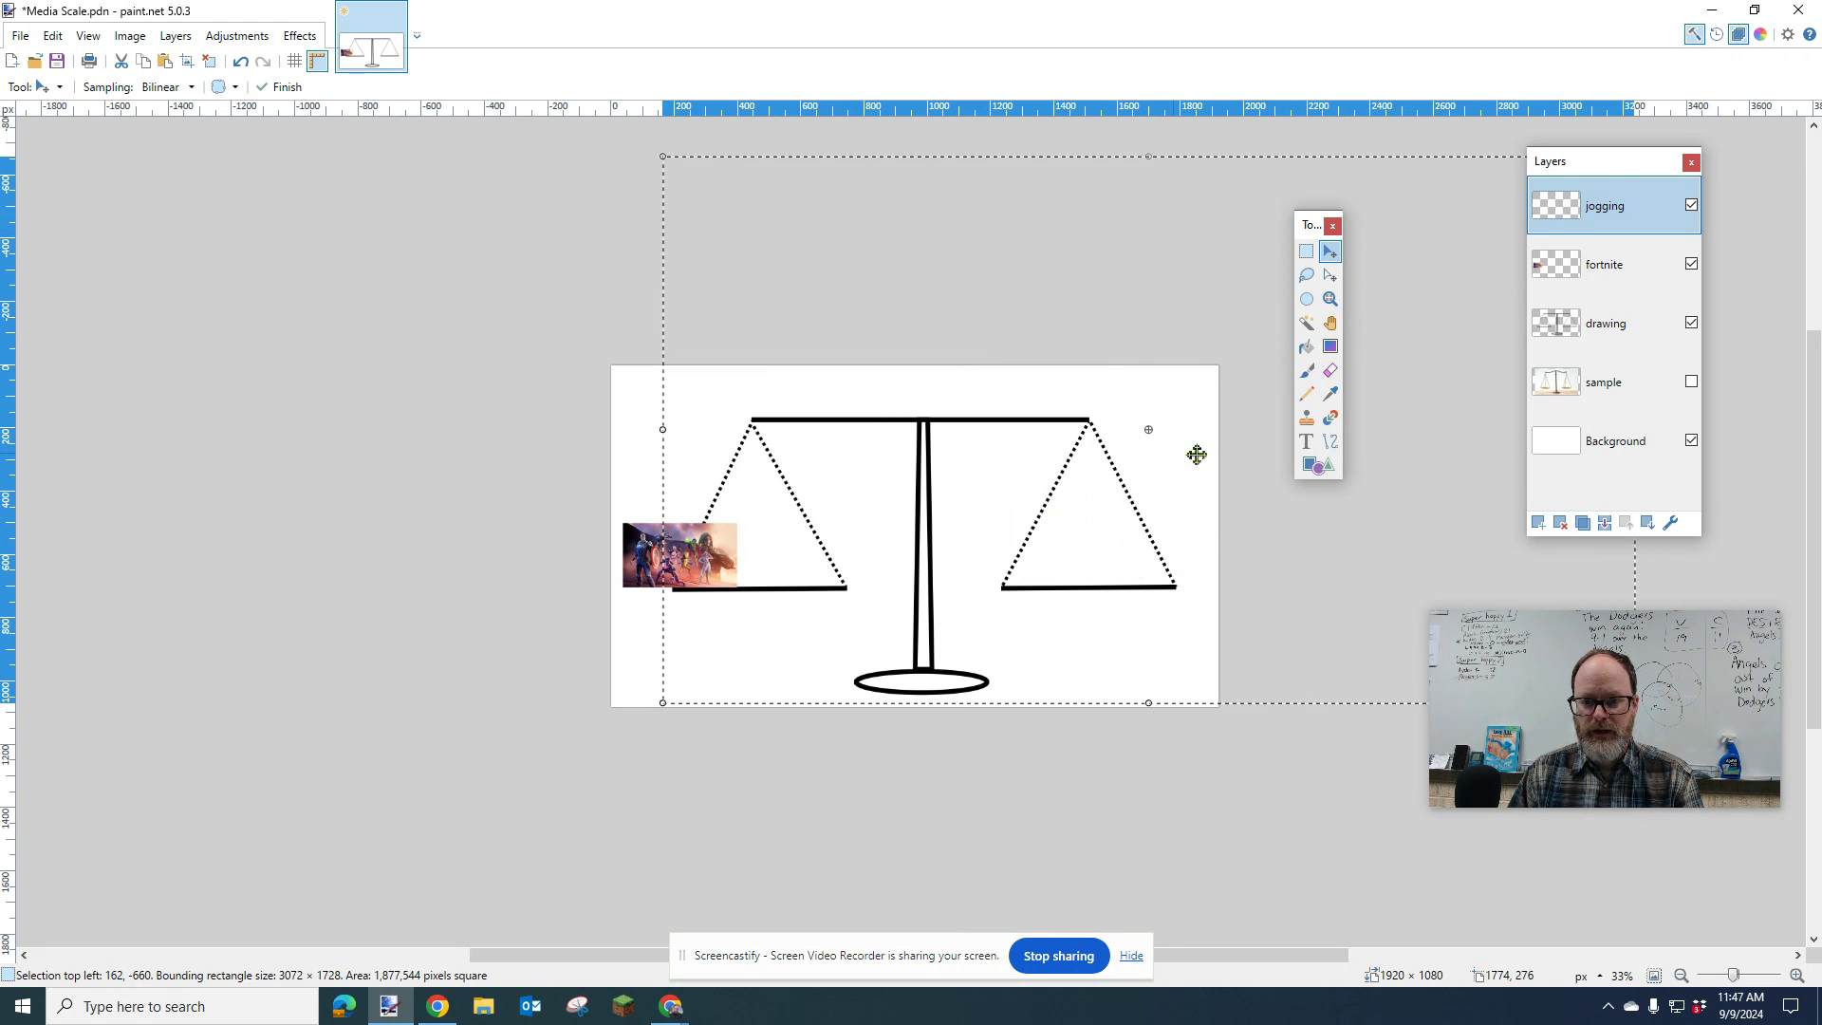
drag(1255, 453, 767, 569)
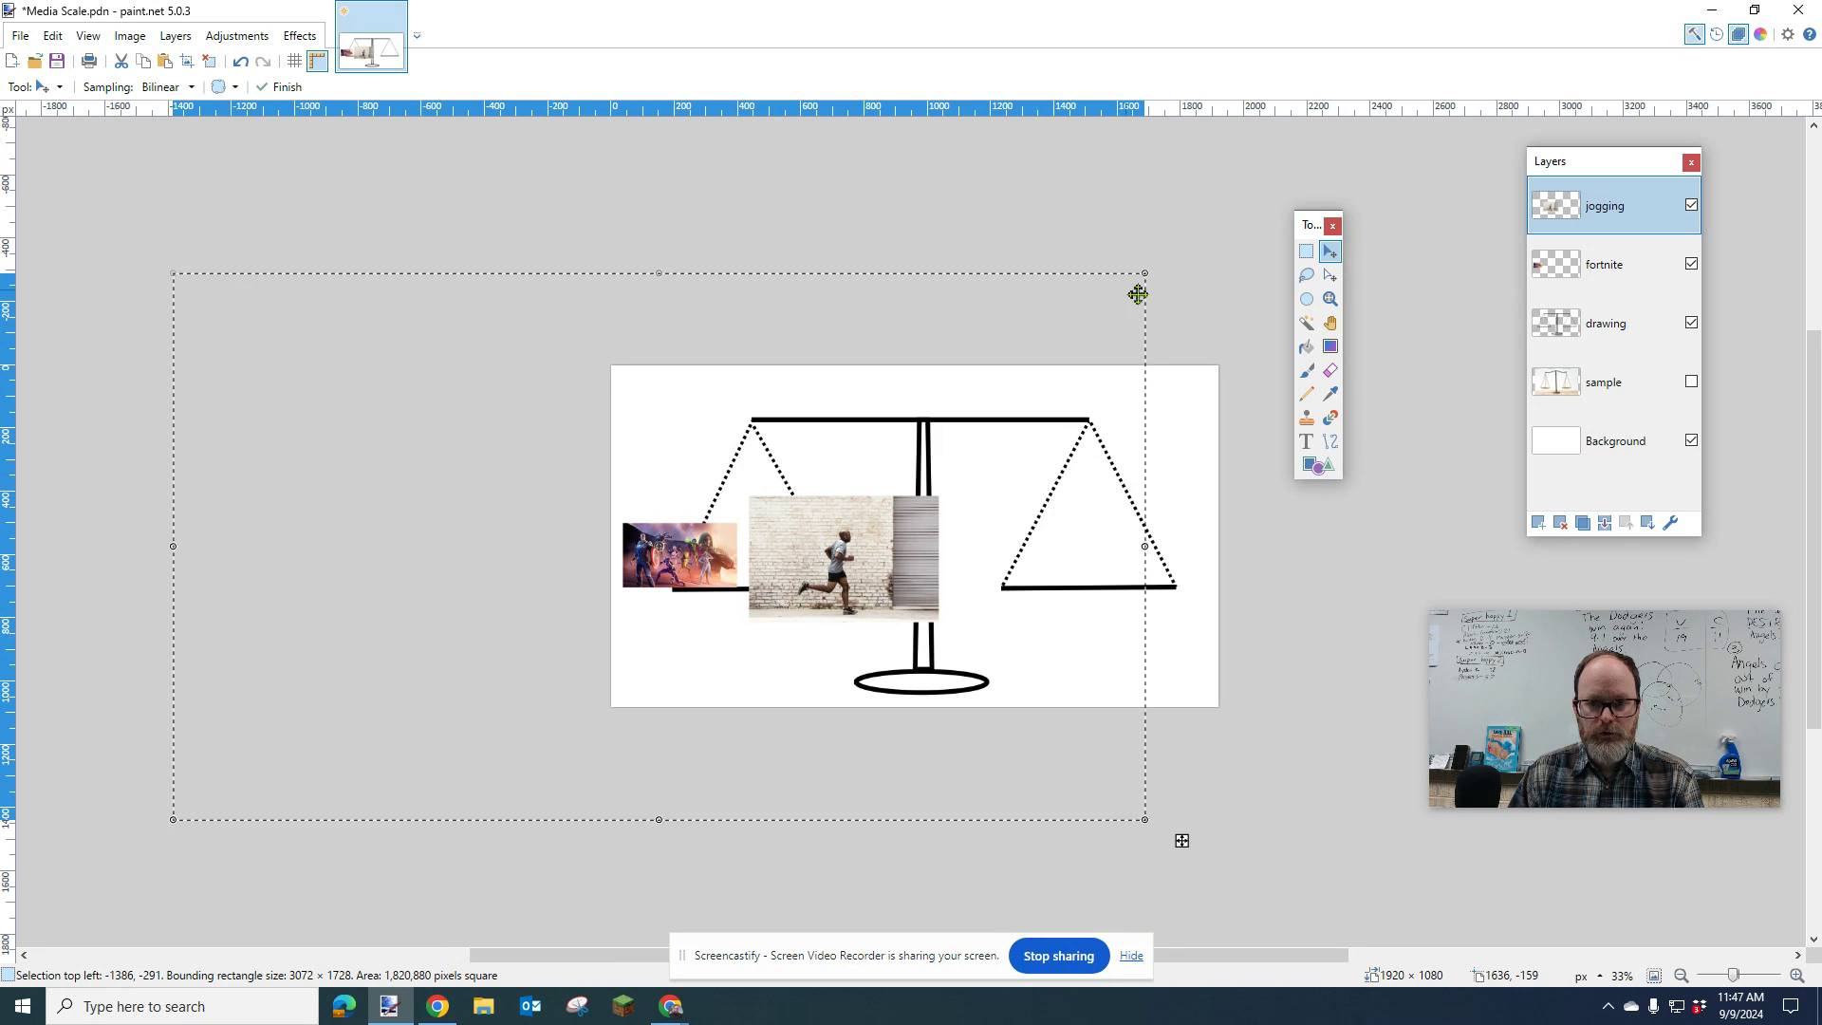